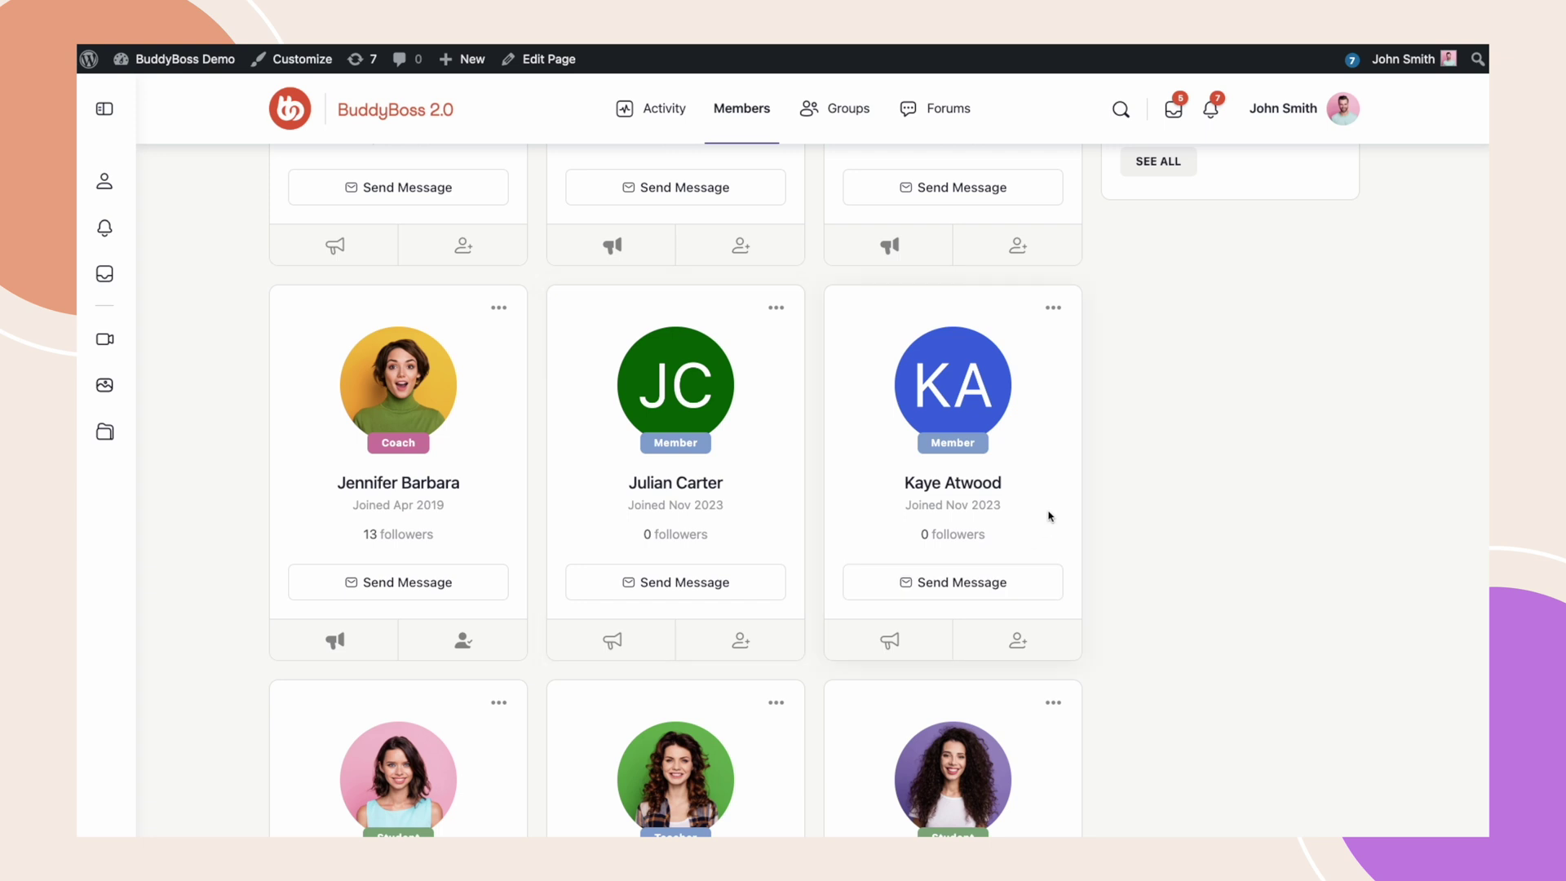
{"action": "left_click", "coordinate": [972, 483]}
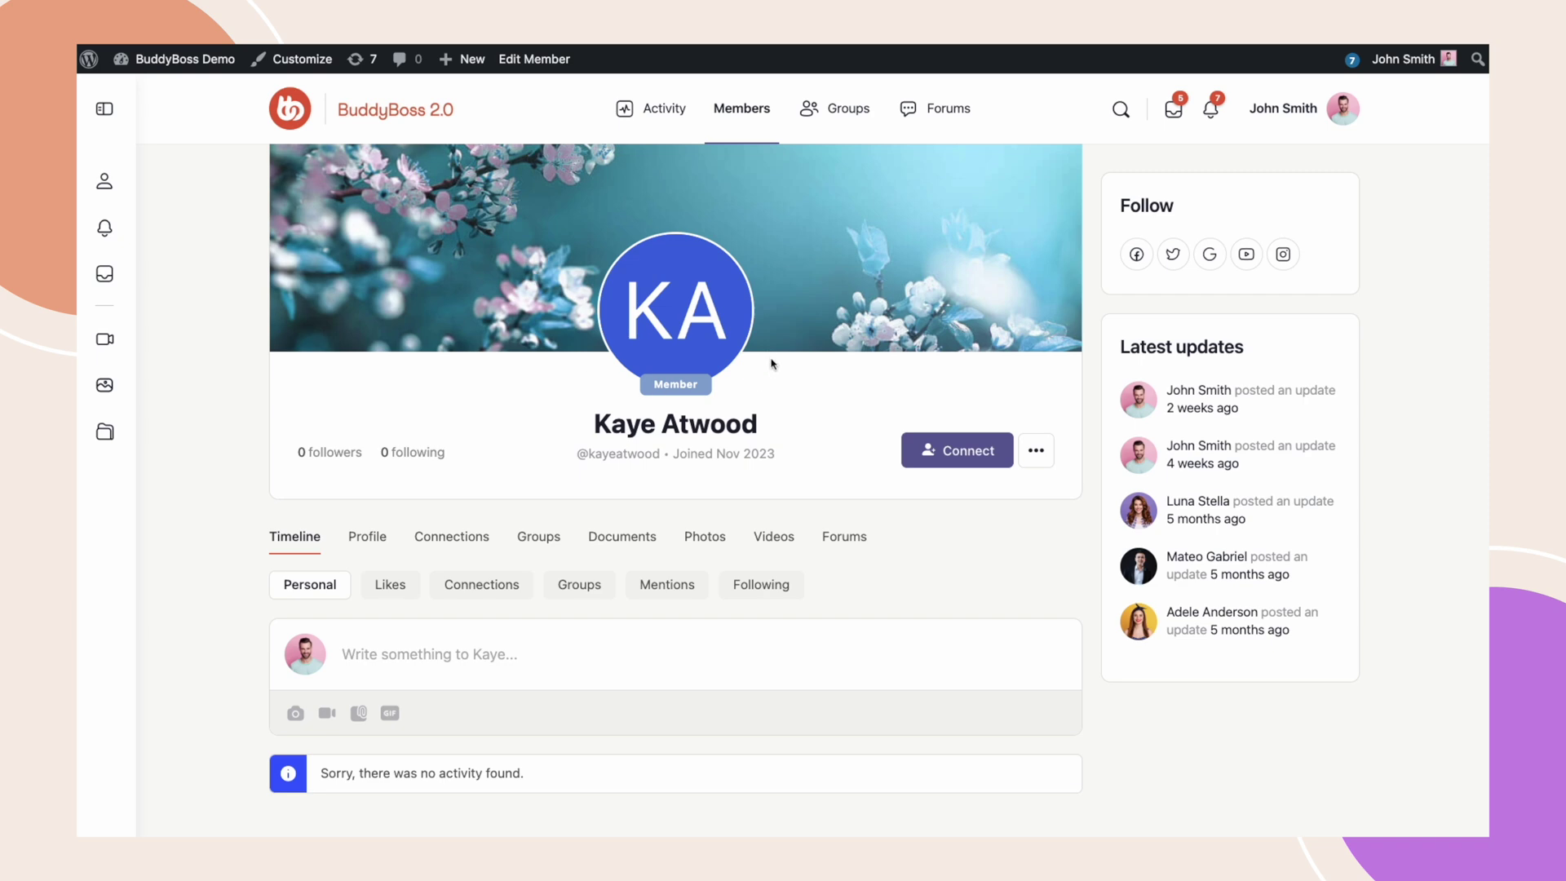
{"action": "left_click", "coordinate": [840, 120]}
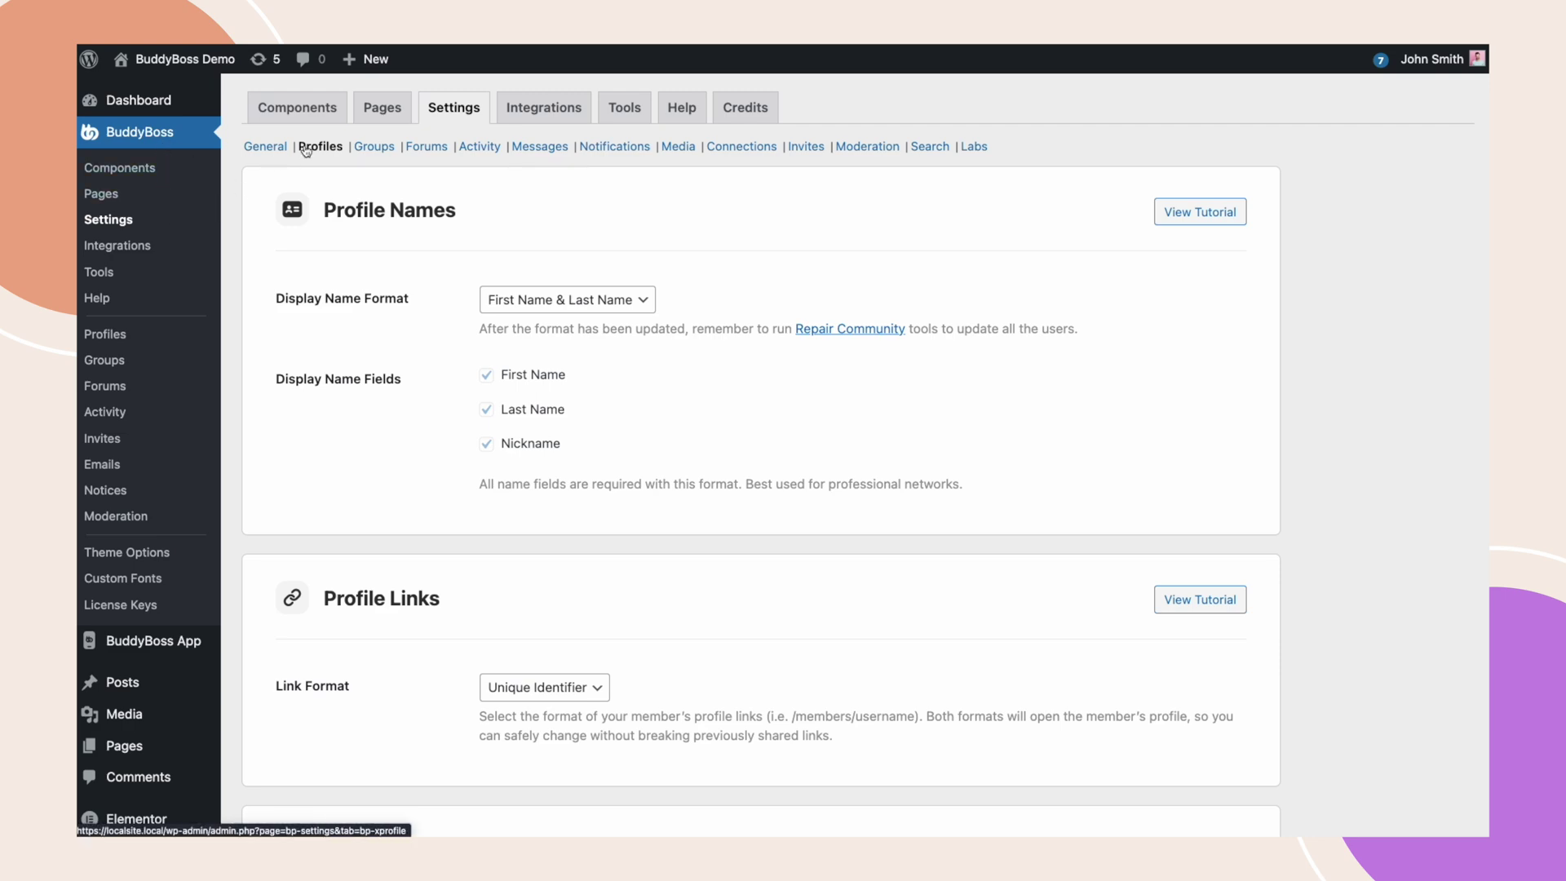
{"action": "scroll", "coordinate": [379, 539], "scroll_direction": "down", "scroll_amount": 5}
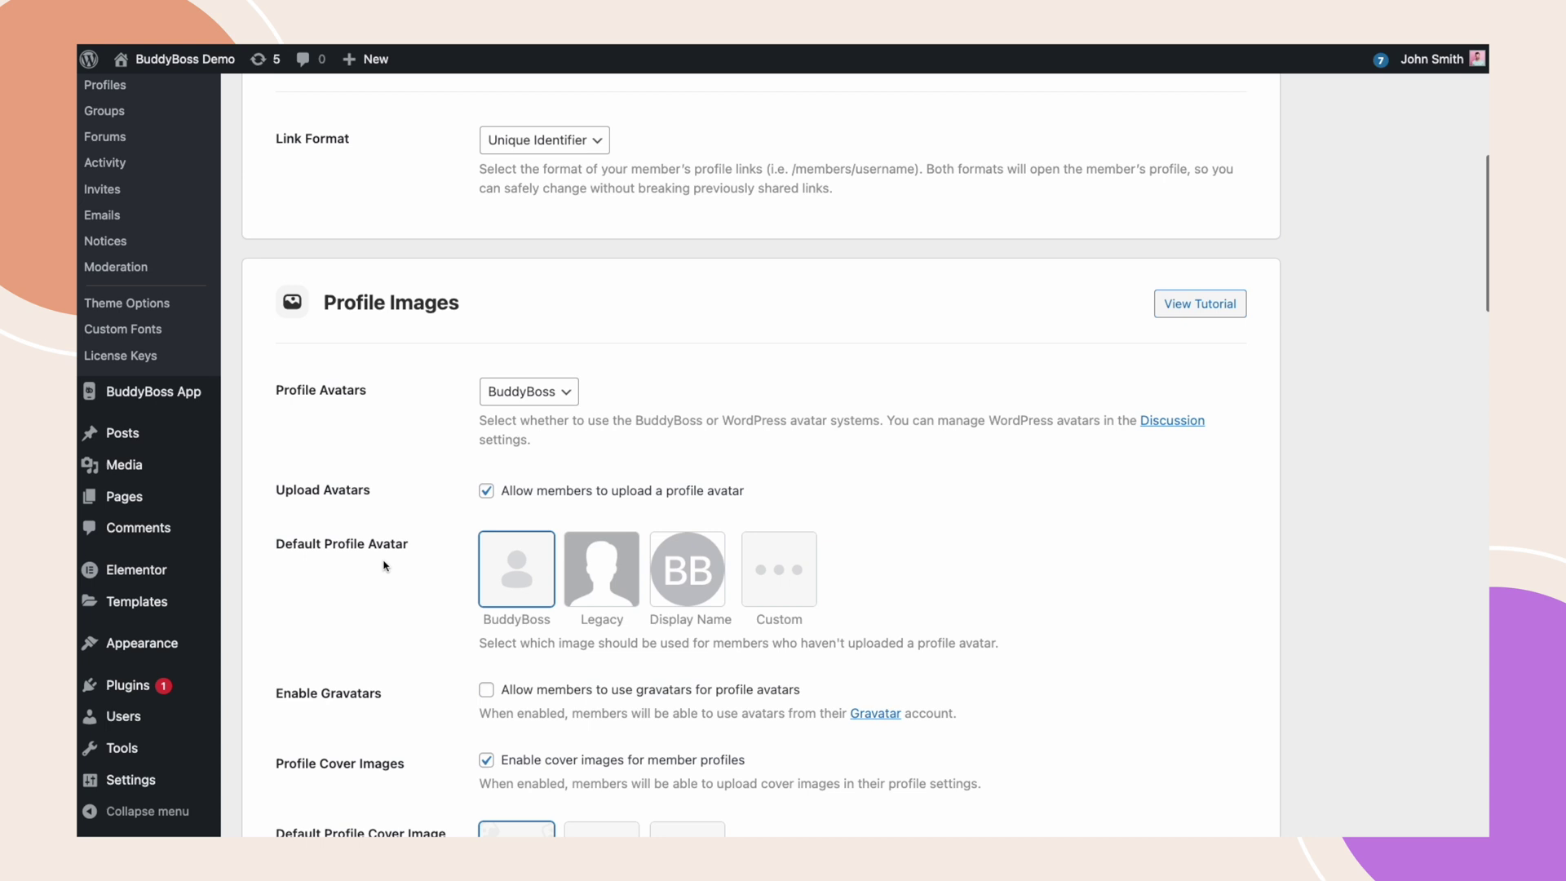
{"action": "scroll", "coordinate": [384, 516], "scroll_direction": "down", "scroll_amount": 1}
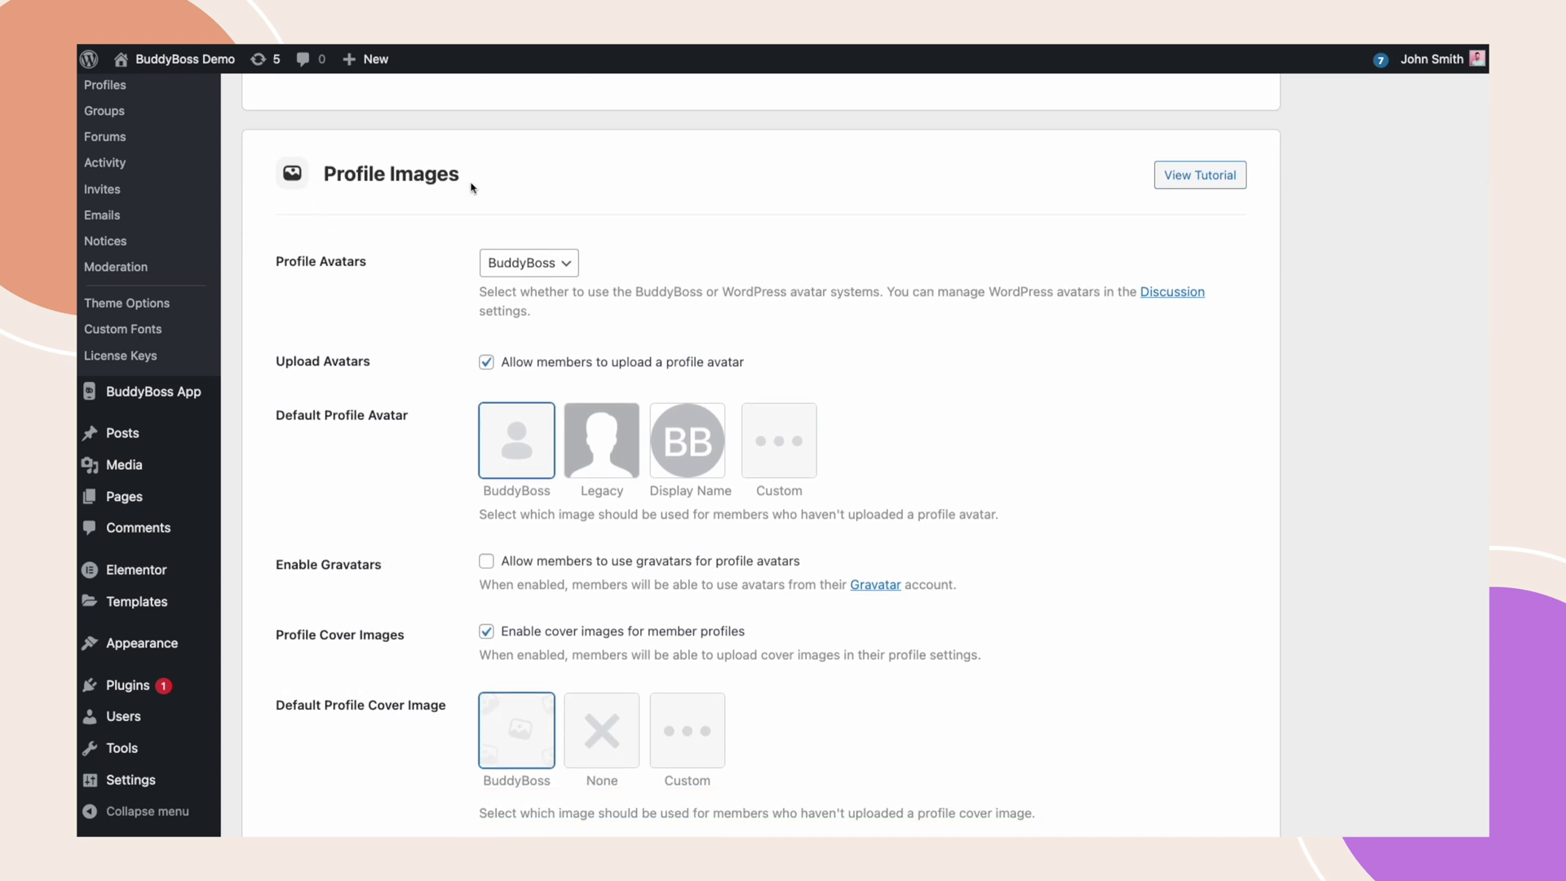
Step: Choose the Display Name tile as the Default Profile Avatar under Profile Images
{"action": "left_click", "coordinate": [688, 449]}
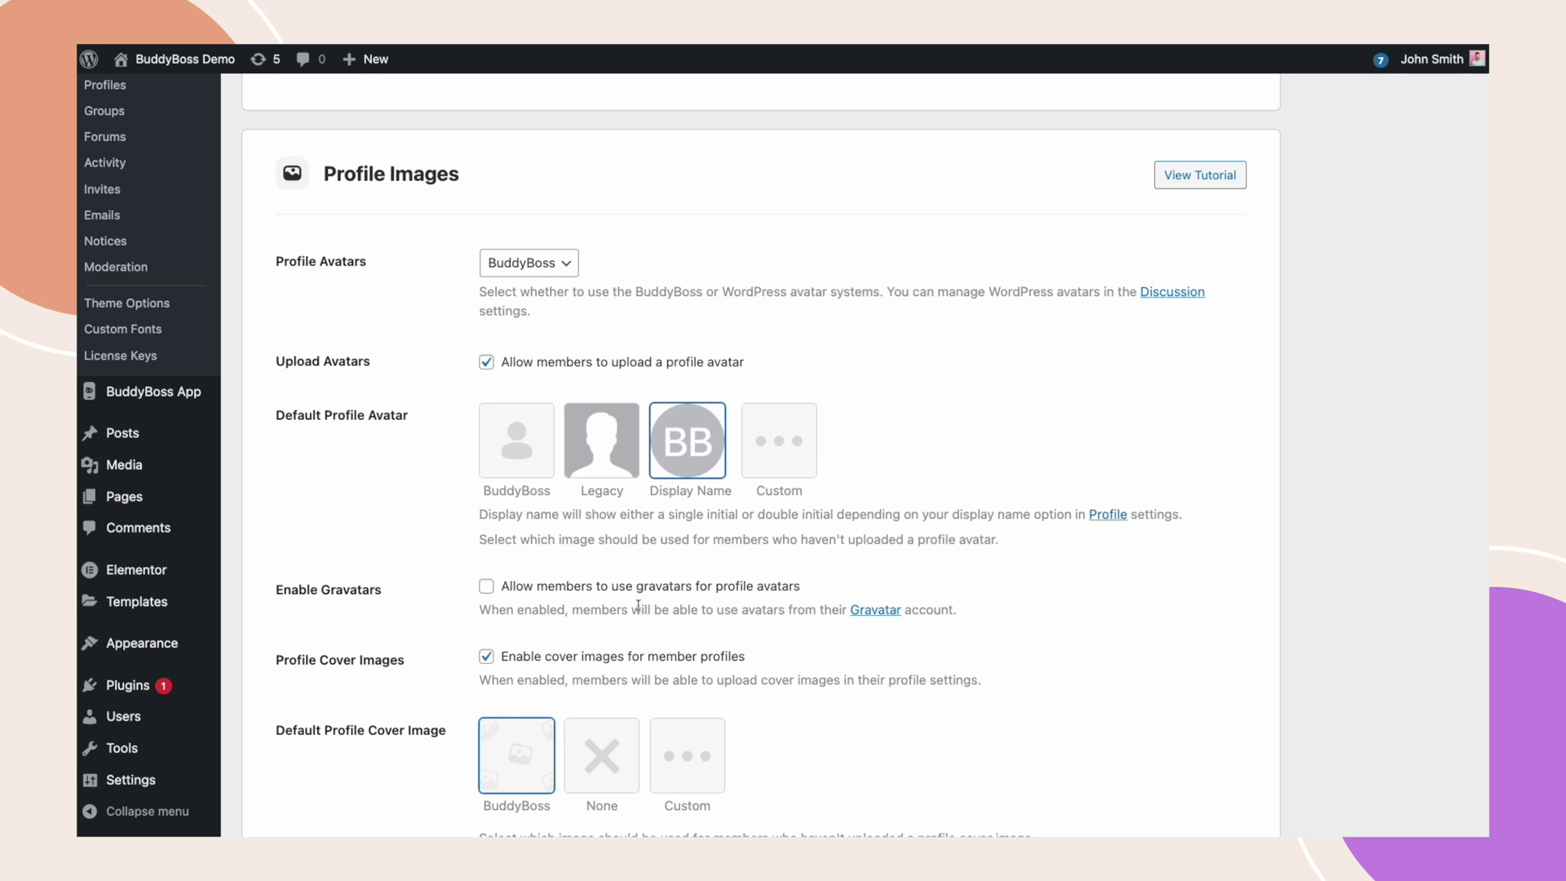
{"action": "scroll", "coordinate": [638, 605], "scroll_direction": "down", "scroll_amount": 1}
{"action": "scroll", "coordinate": [479, 714], "scroll_direction": "down", "scroll_amount": 2}
{"action": "scroll", "coordinate": [478, 713], "scroll_direction": "down", "scroll_amount": 5}
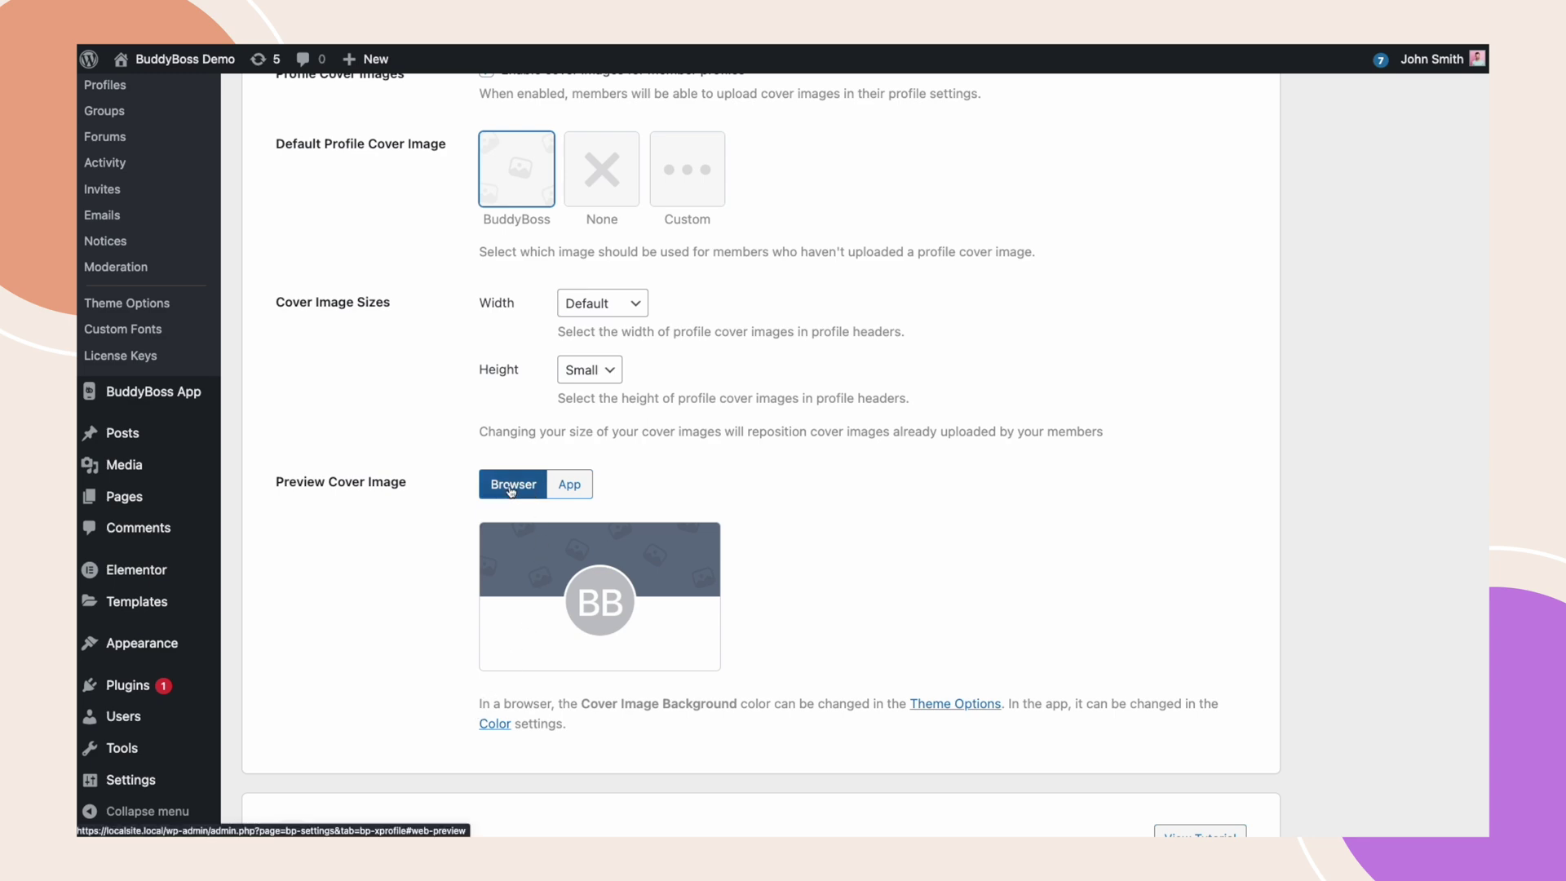
Step: Set Preview Cover Image to App and save the profile settings
{"action": "left_click", "coordinate": [566, 489]}
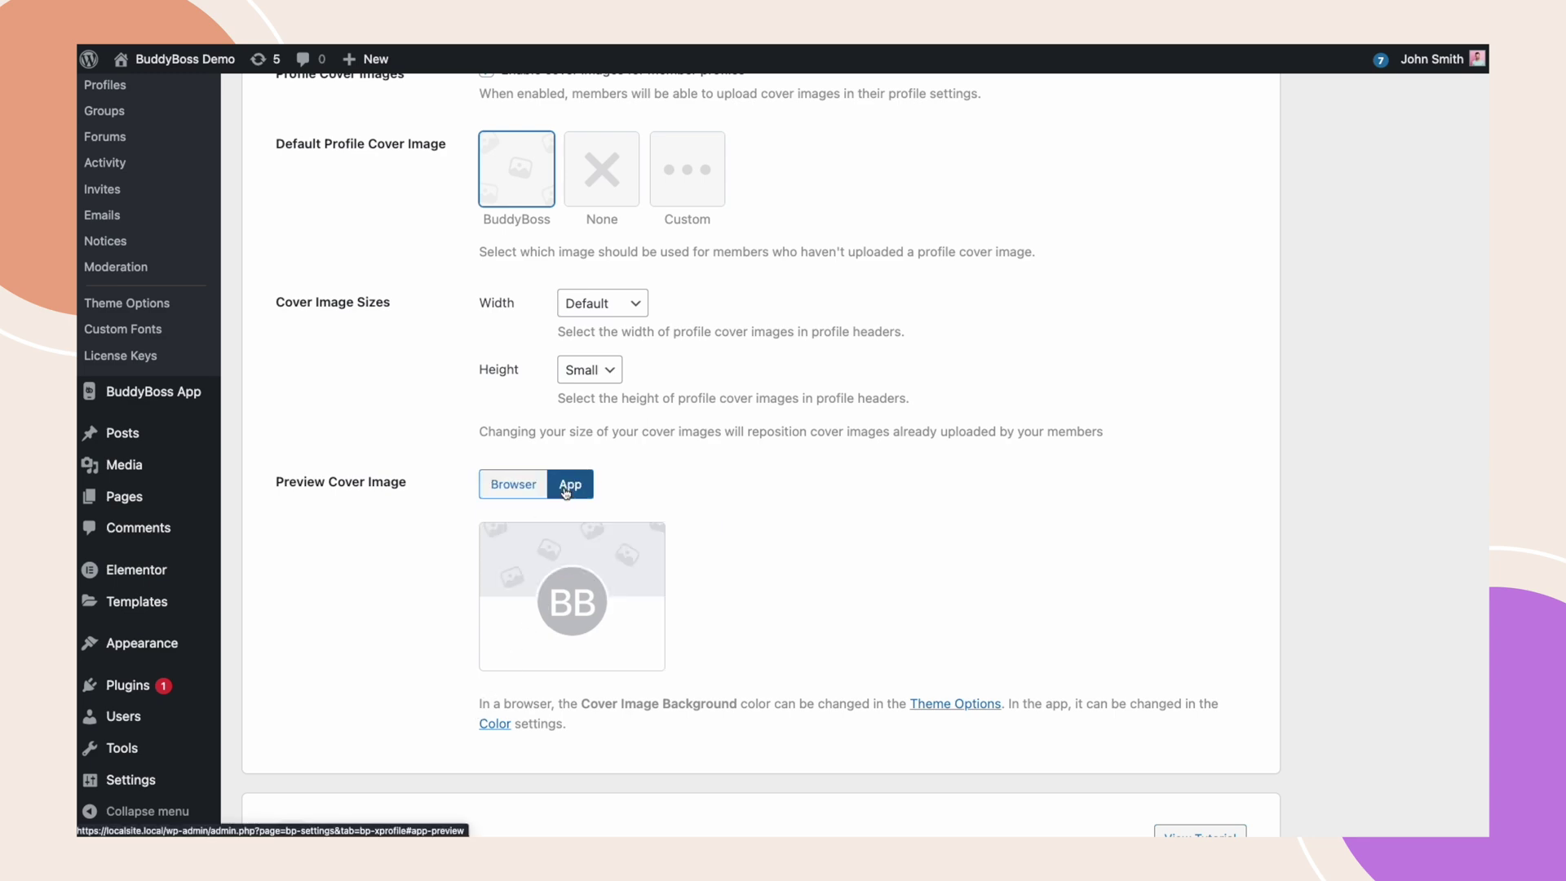
{"action": "scroll", "coordinate": [566, 490], "scroll_direction": "up", "scroll_amount": 3}
{"action": "scroll", "coordinate": [565, 490], "scroll_direction": "up", "scroll_amount": 3}
{"action": "scroll", "coordinate": [565, 490], "scroll_direction": "up", "scroll_amount": 5}
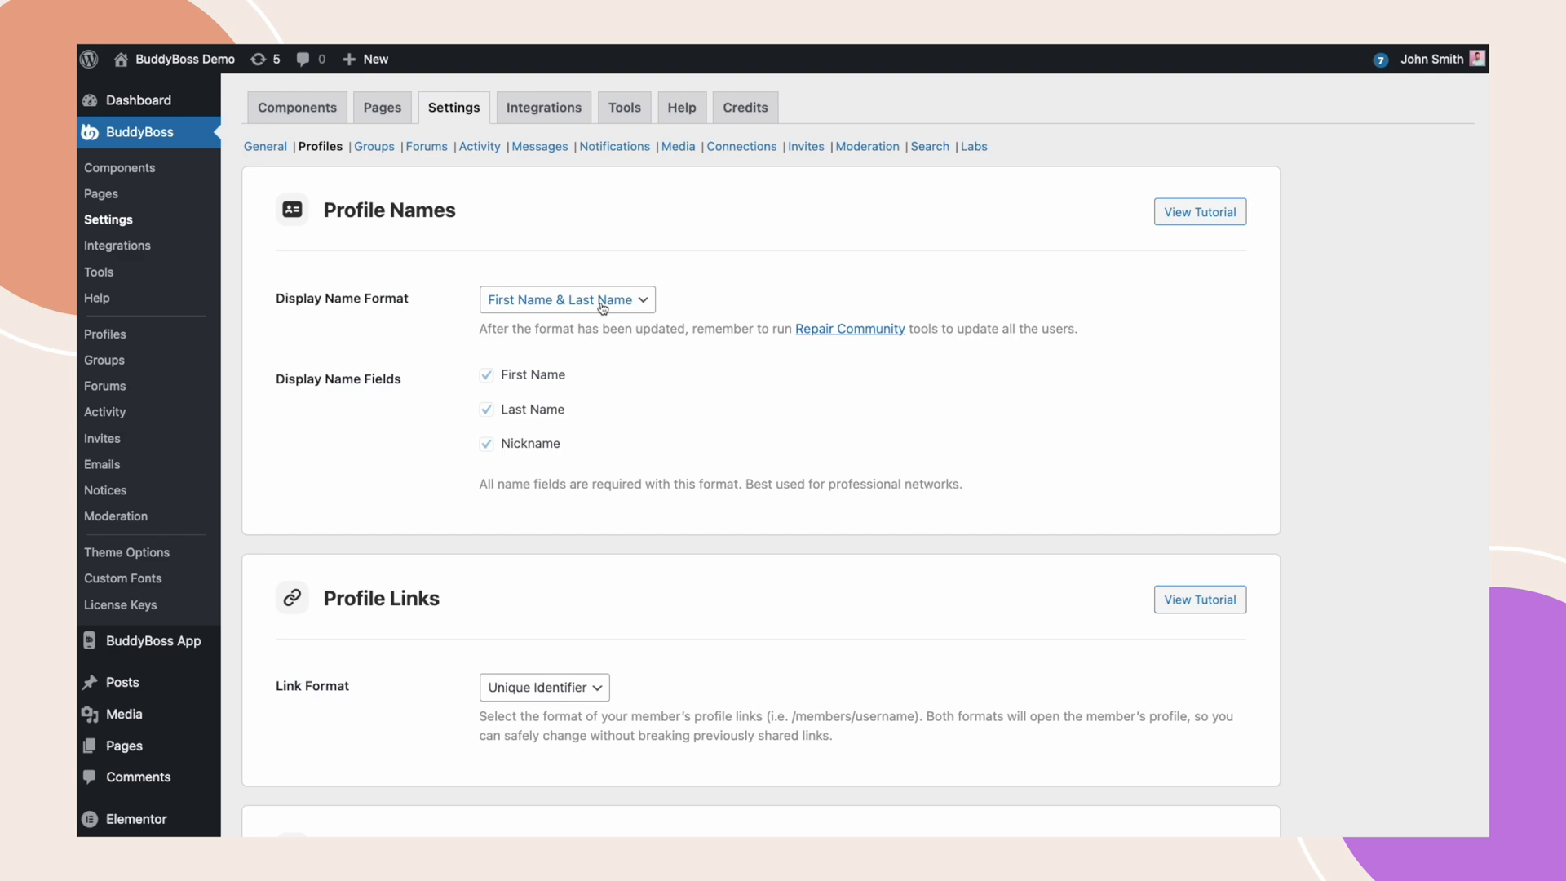
{"action": "scroll", "coordinate": [419, 588], "scroll_direction": "down", "scroll_amount": 5}
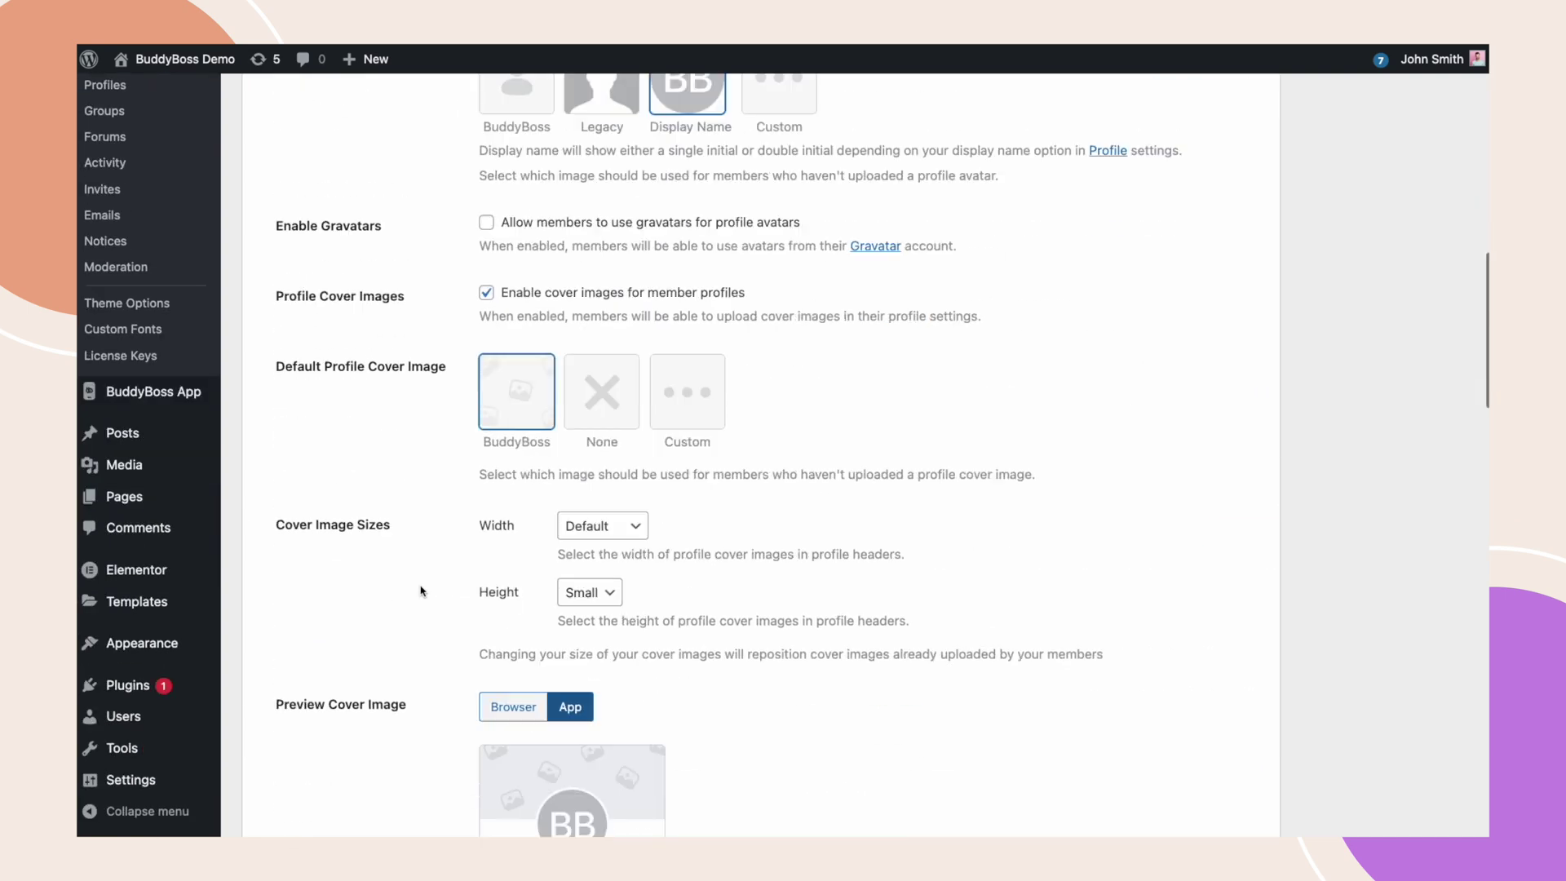
{"action": "scroll", "coordinate": [420, 587], "scroll_direction": "down", "scroll_amount": 2}
{"action": "scroll", "coordinate": [421, 591], "scroll_direction": "down", "scroll_amount": 5}
{"action": "scroll", "coordinate": [420, 592], "scroll_direction": "down", "scroll_amount": 5}
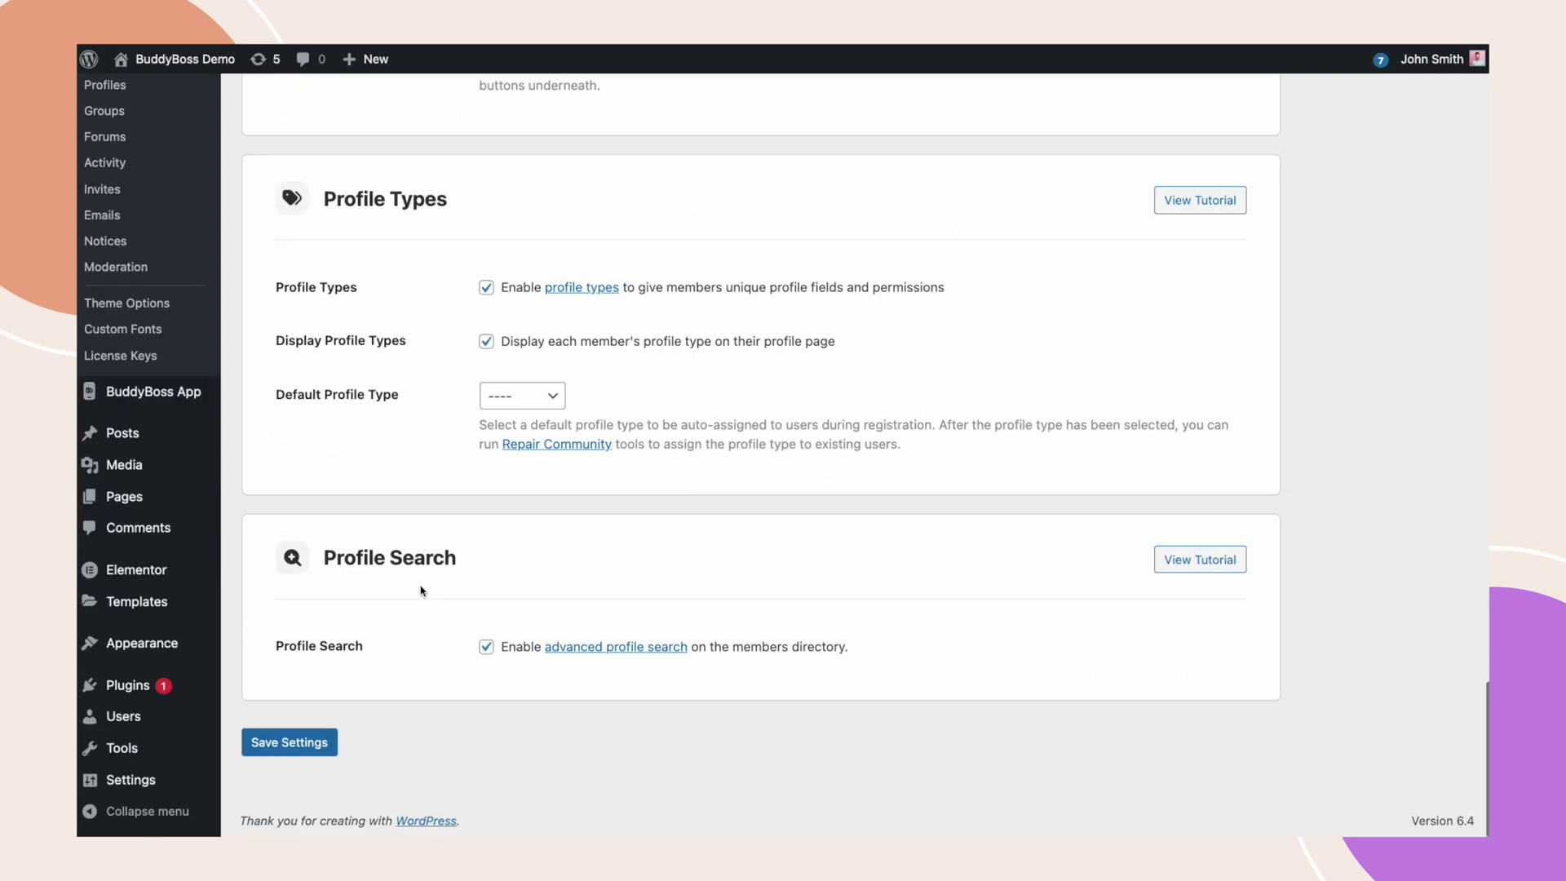
{"action": "left_click", "coordinate": [279, 741]}
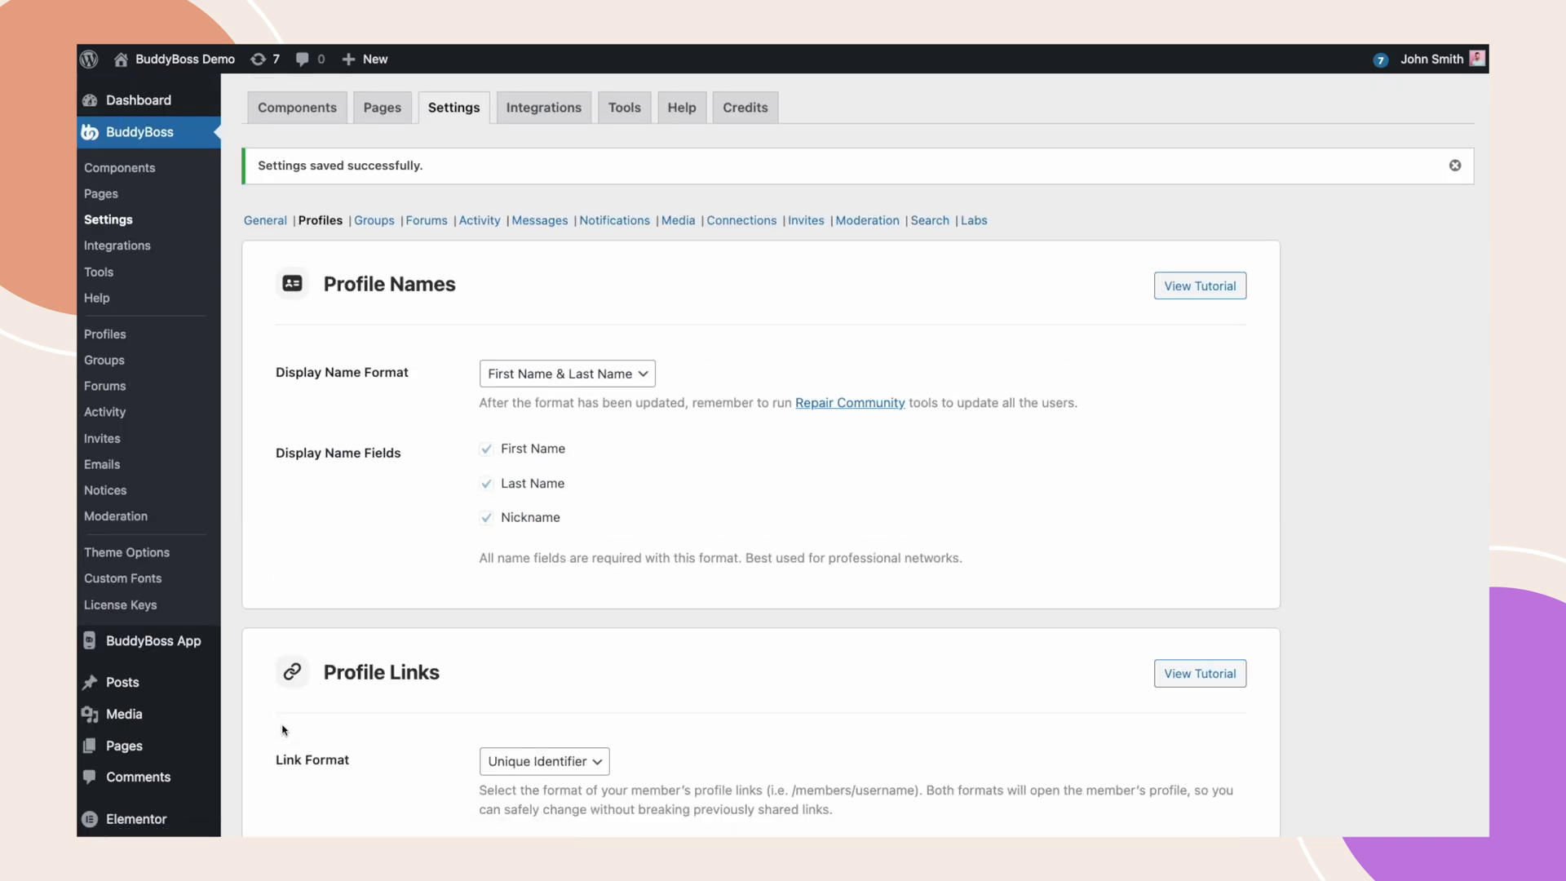
Step: Set Default Group Avatar to Group Name with App cover preview, and save Groups settings
{"action": "left_click", "coordinate": [380, 221]}
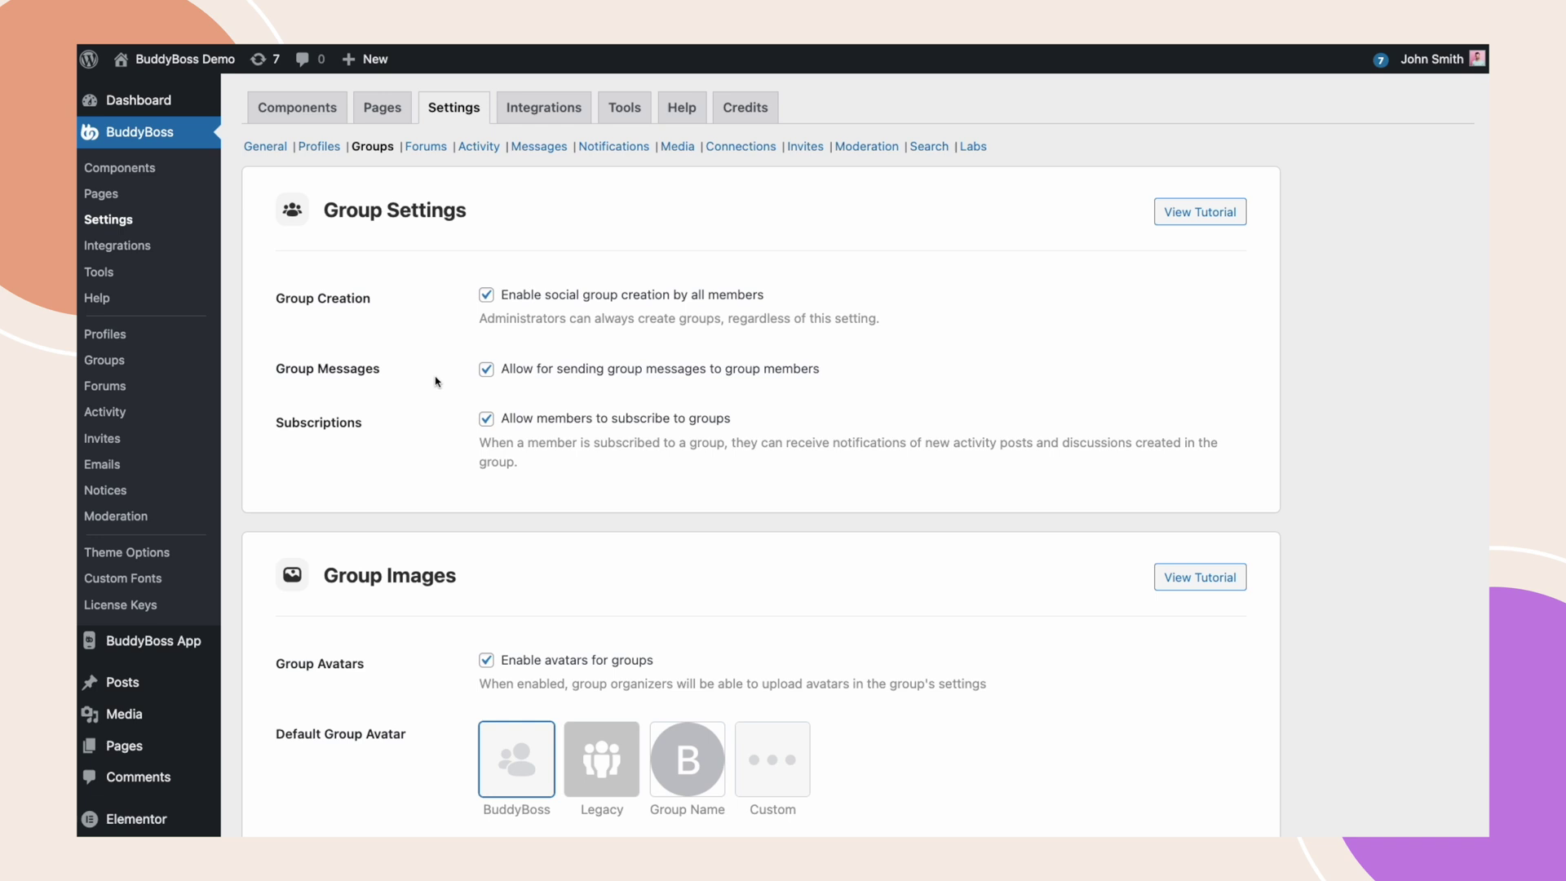
{"action": "scroll", "coordinate": [437, 382], "scroll_direction": "down", "scroll_amount": 2}
{"action": "scroll", "coordinate": [486, 503], "scroll_direction": "down", "scroll_amount": 3}
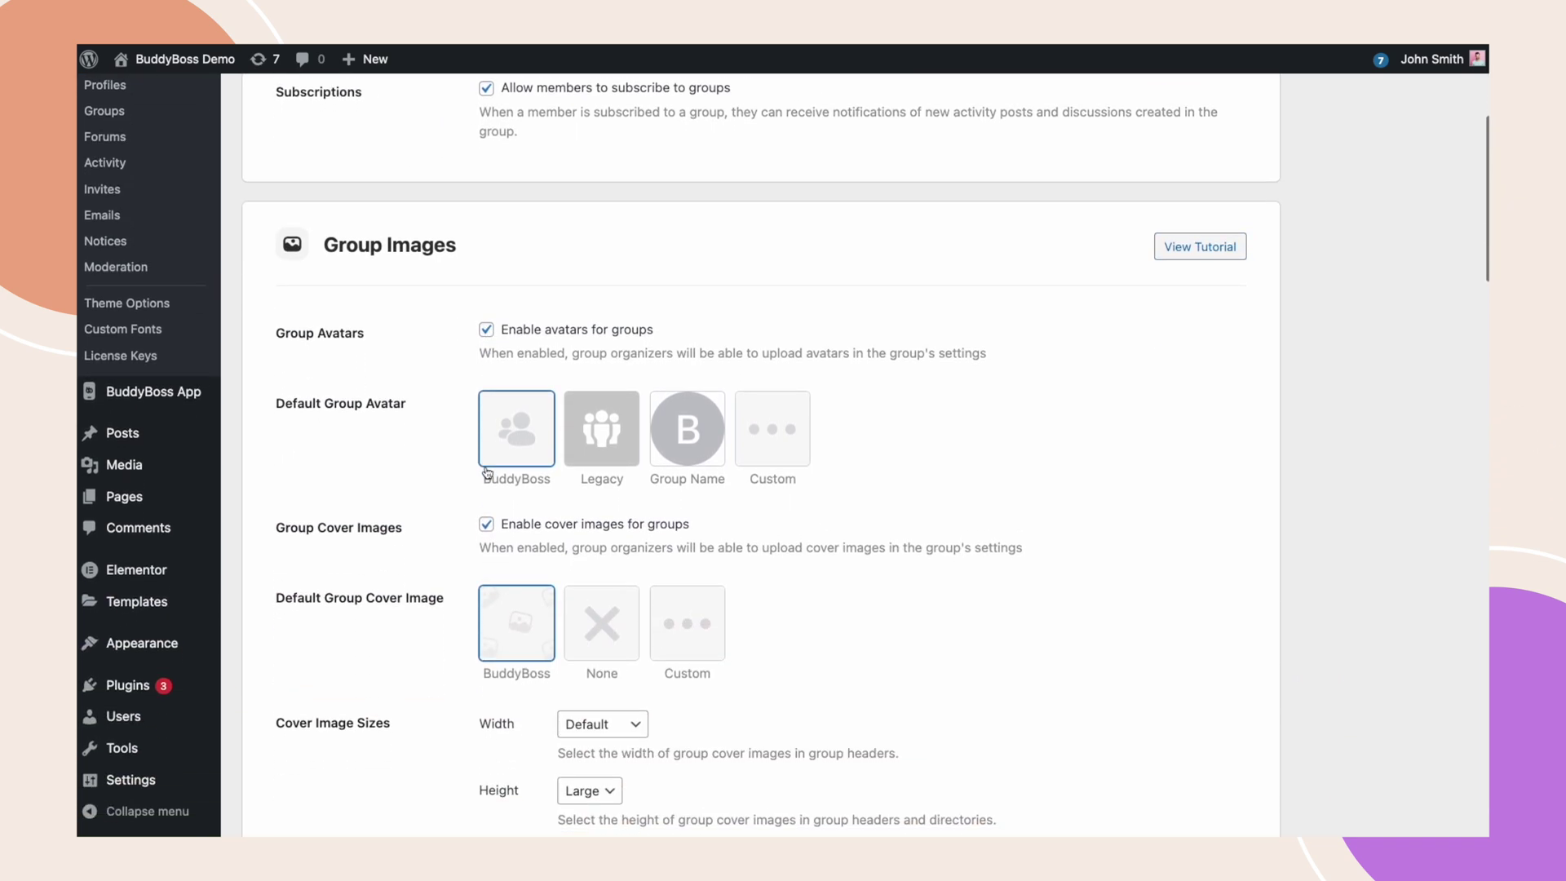
{"action": "scroll", "coordinate": [486, 473], "scroll_direction": "down", "scroll_amount": 1}
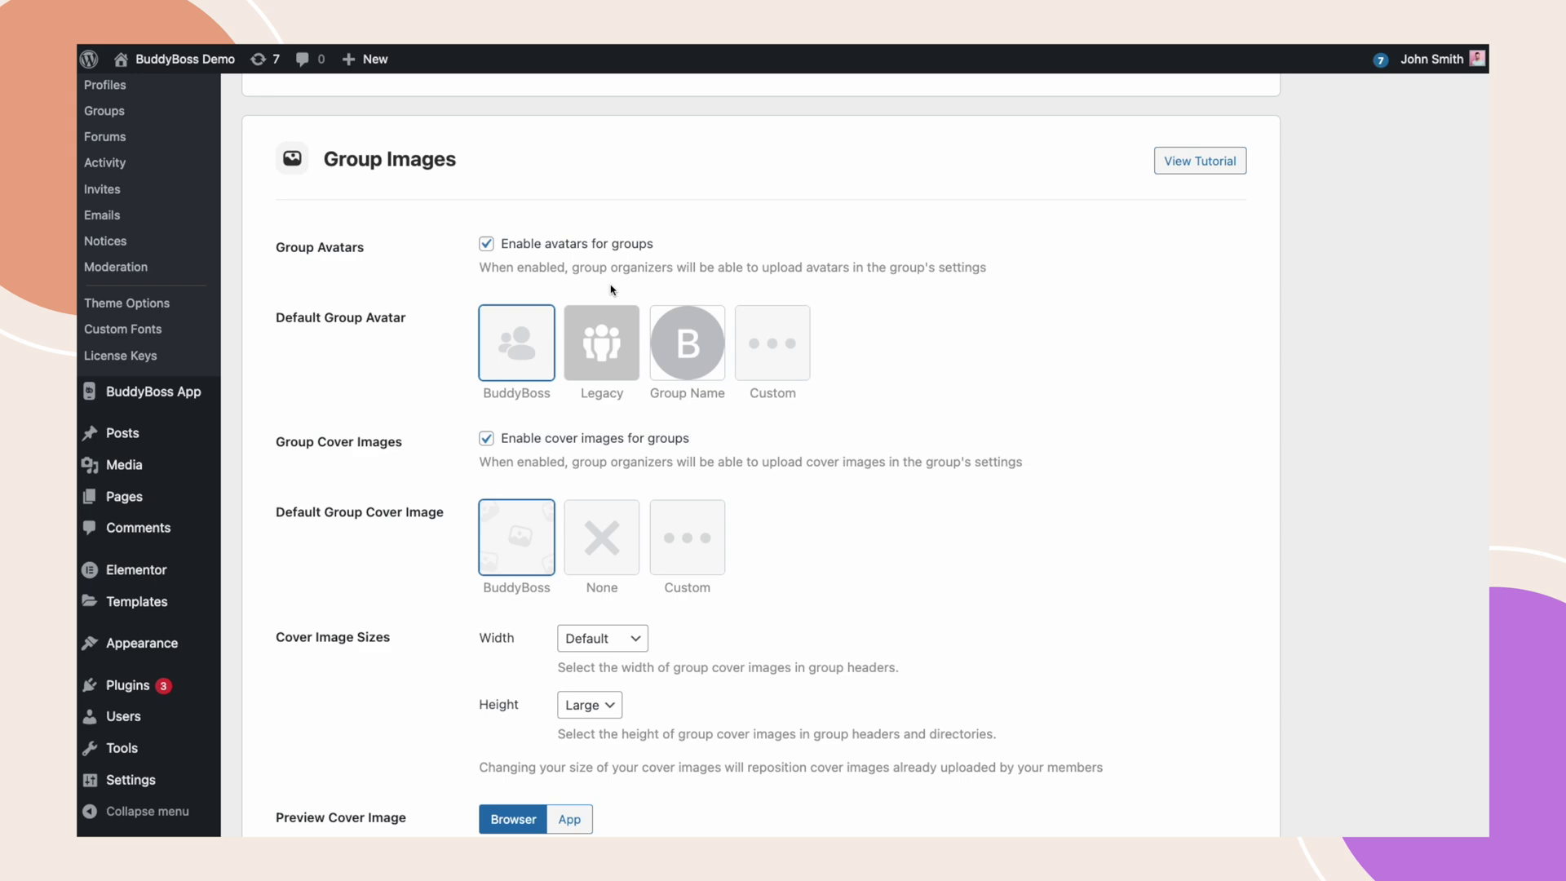
{"action": "left_click", "coordinate": [676, 357]}
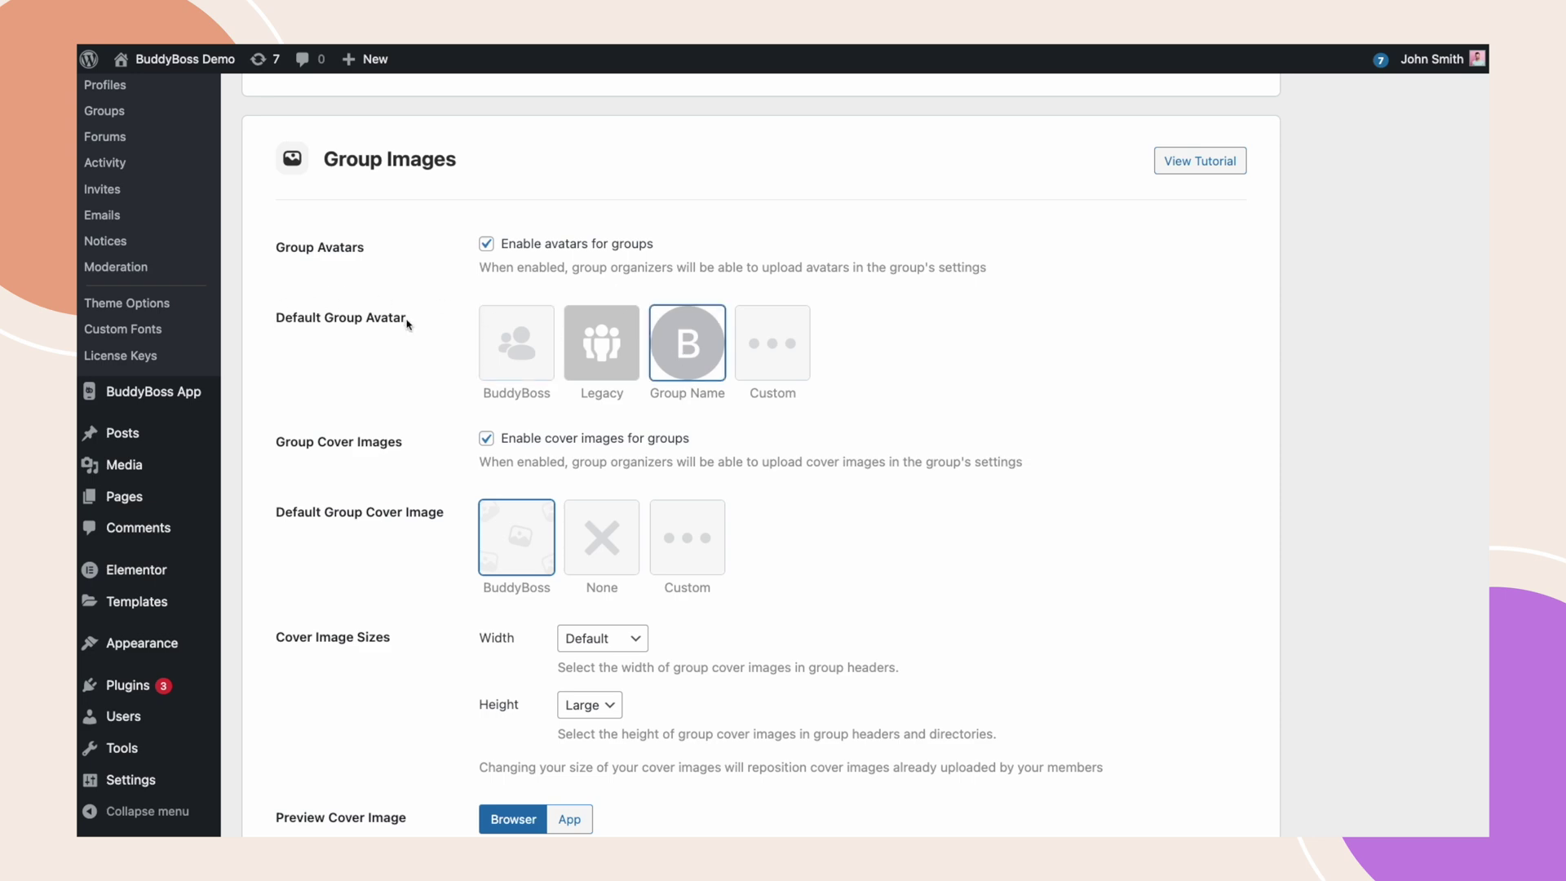
{"action": "scroll", "coordinate": [450, 514], "scroll_direction": "down", "scroll_amount": 6}
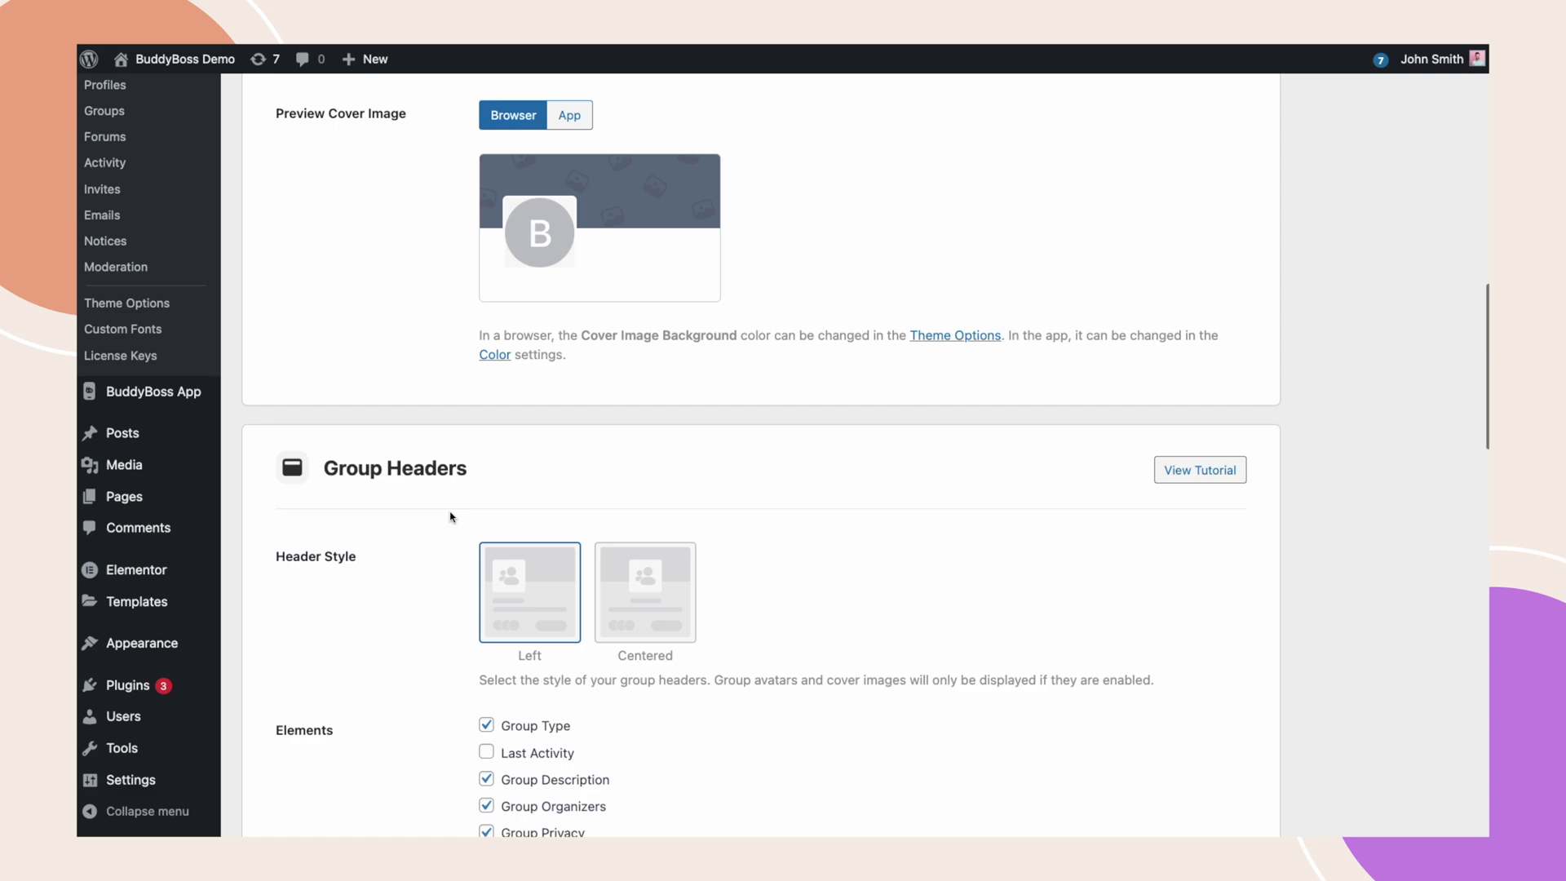
{"action": "scroll", "coordinate": [450, 515], "scroll_direction": "up", "scroll_amount": 1}
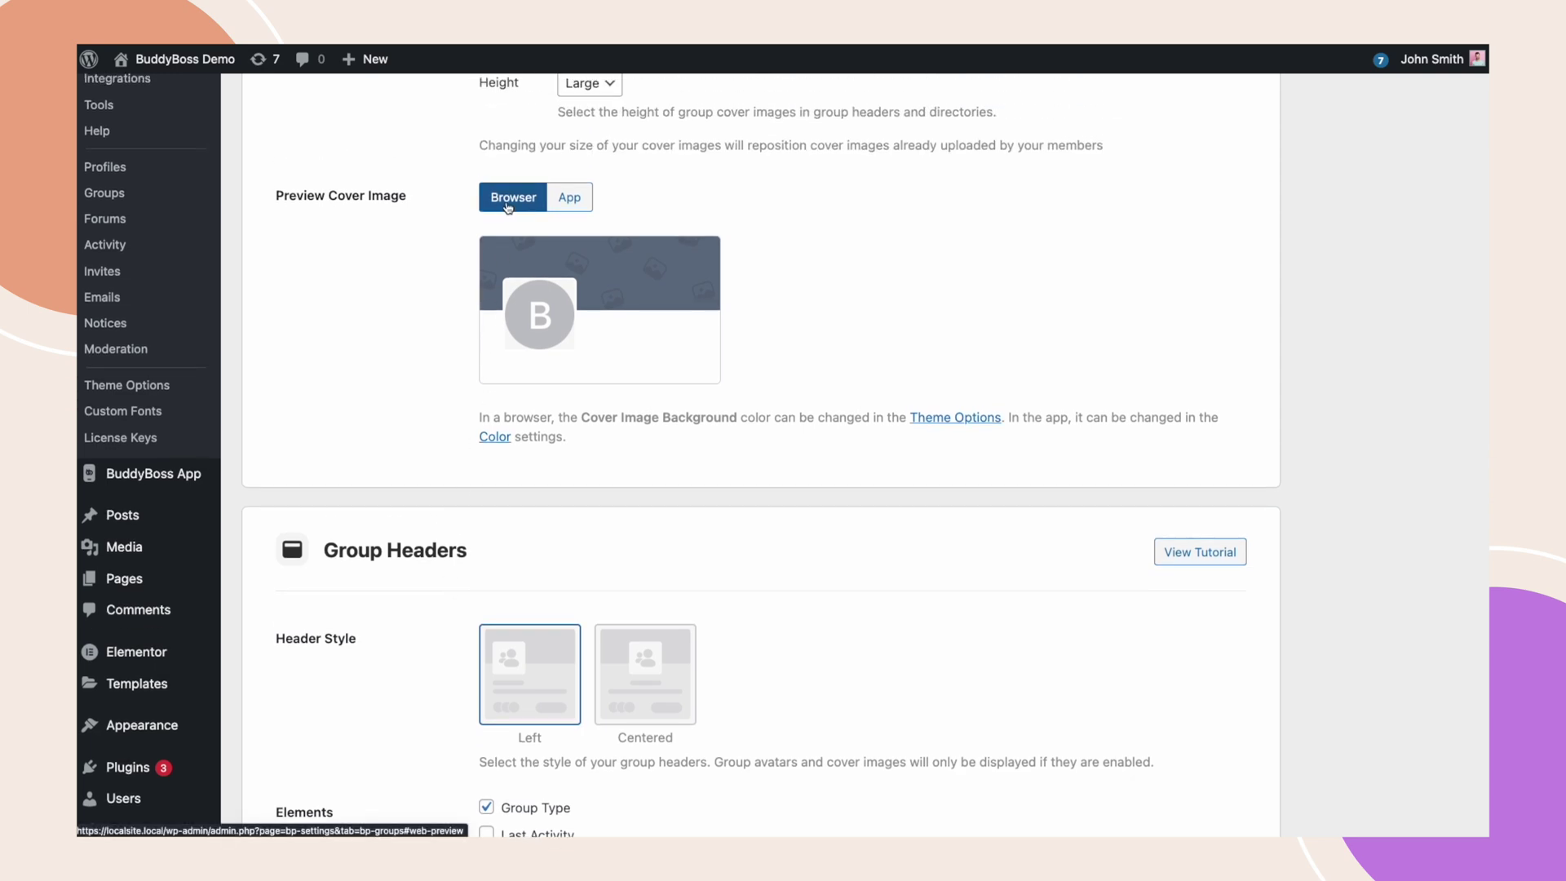
{"action": "left_click", "coordinate": [566, 202]}
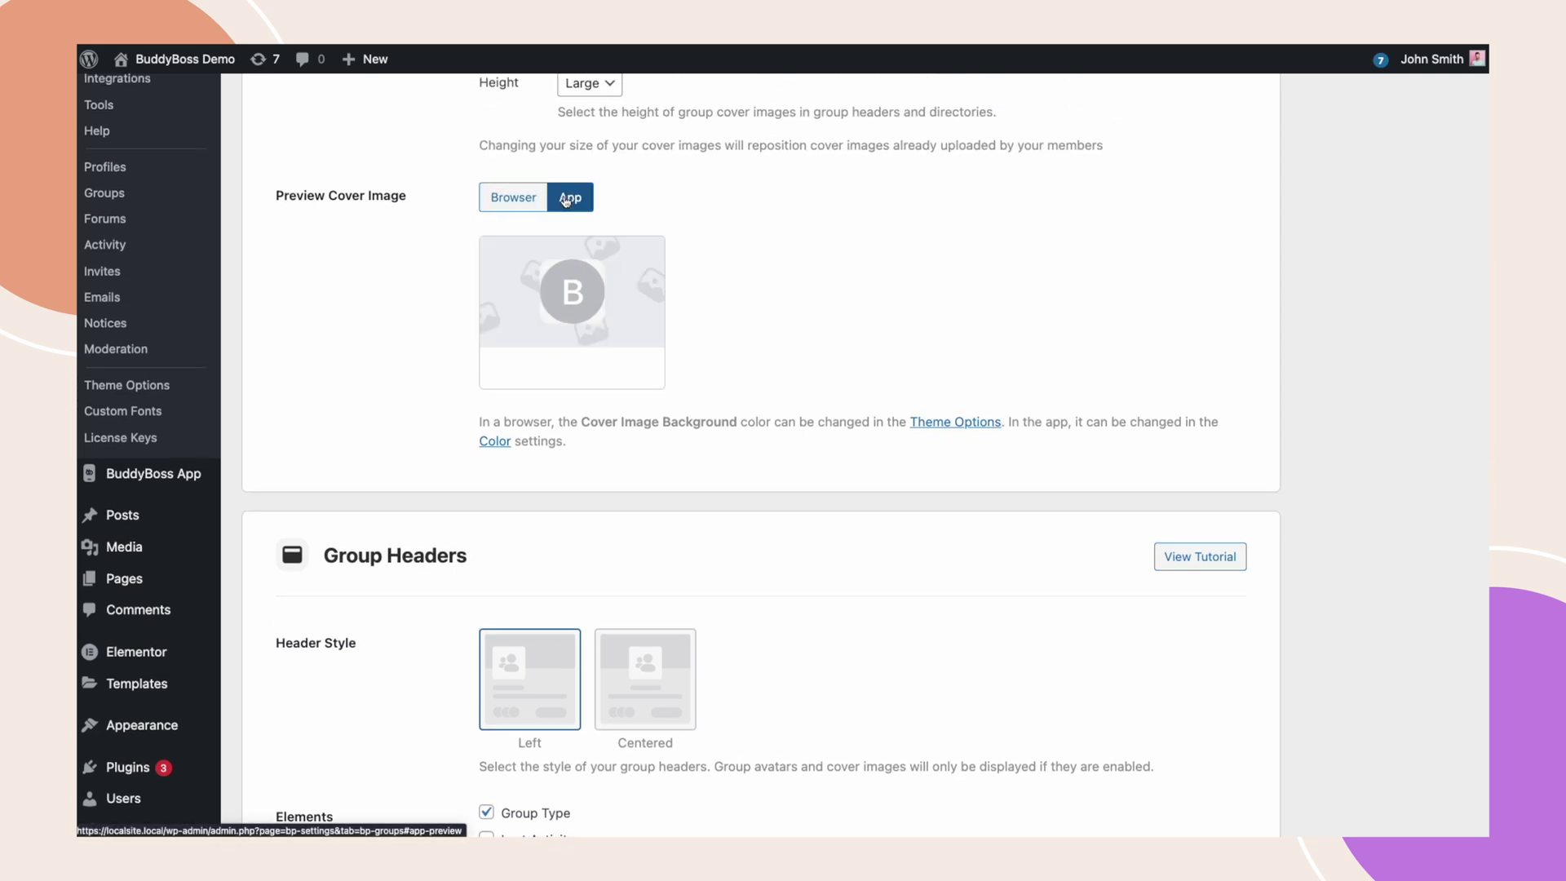
{"action": "scroll", "coordinate": [472, 472], "scroll_direction": "down", "scroll_amount": 1}
{"action": "scroll", "coordinate": [457, 501], "scroll_direction": "down", "scroll_amount": 5}
{"action": "scroll", "coordinate": [434, 582], "scroll_direction": "down", "scroll_amount": 5}
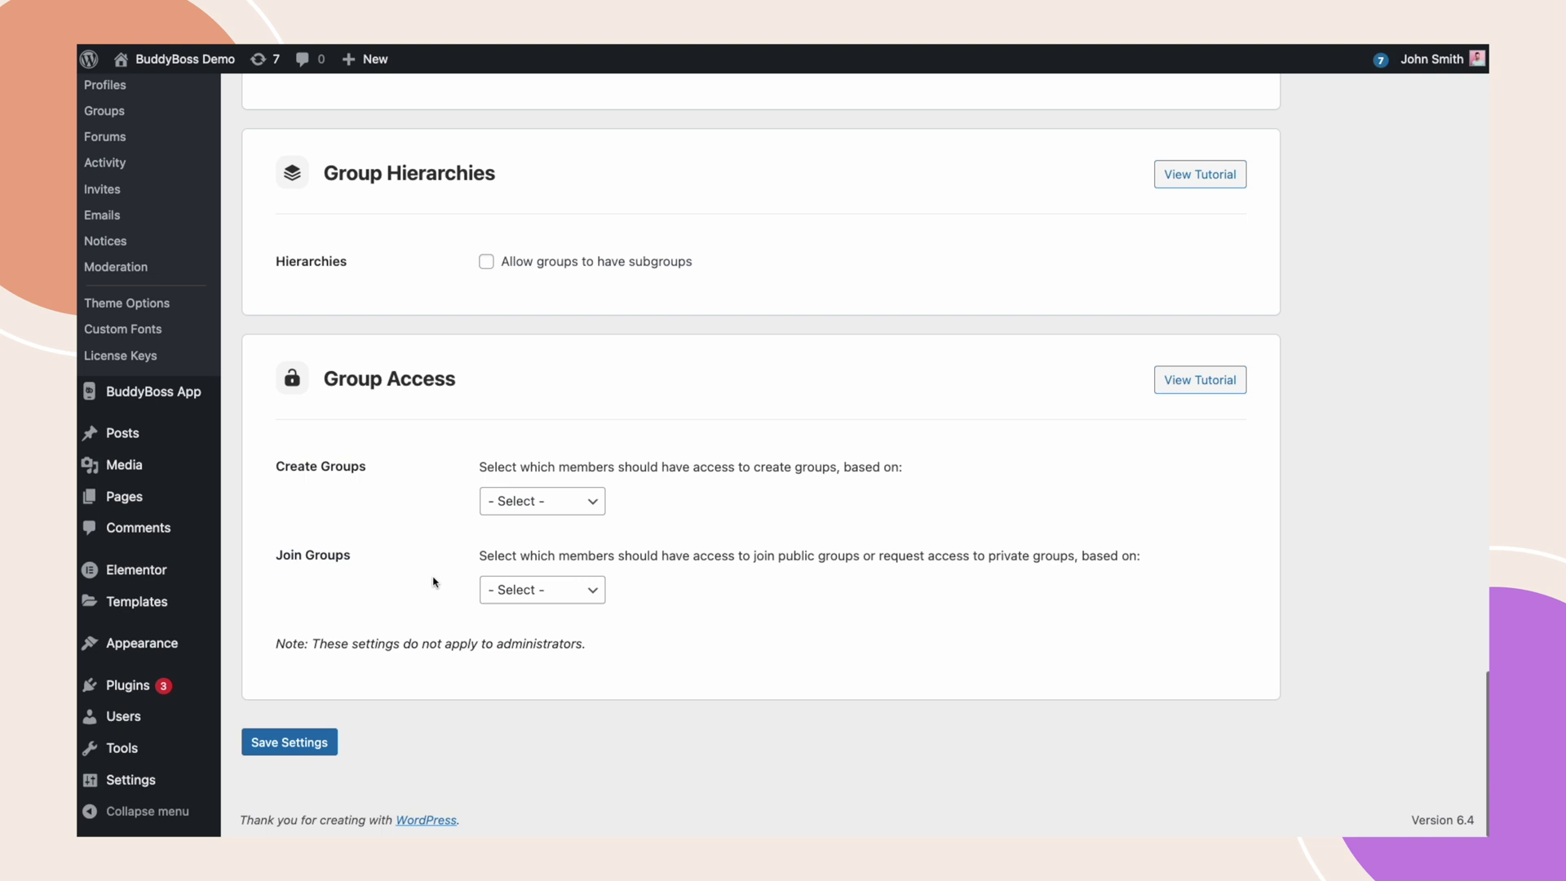
{"action": "left_click", "coordinate": [277, 752]}
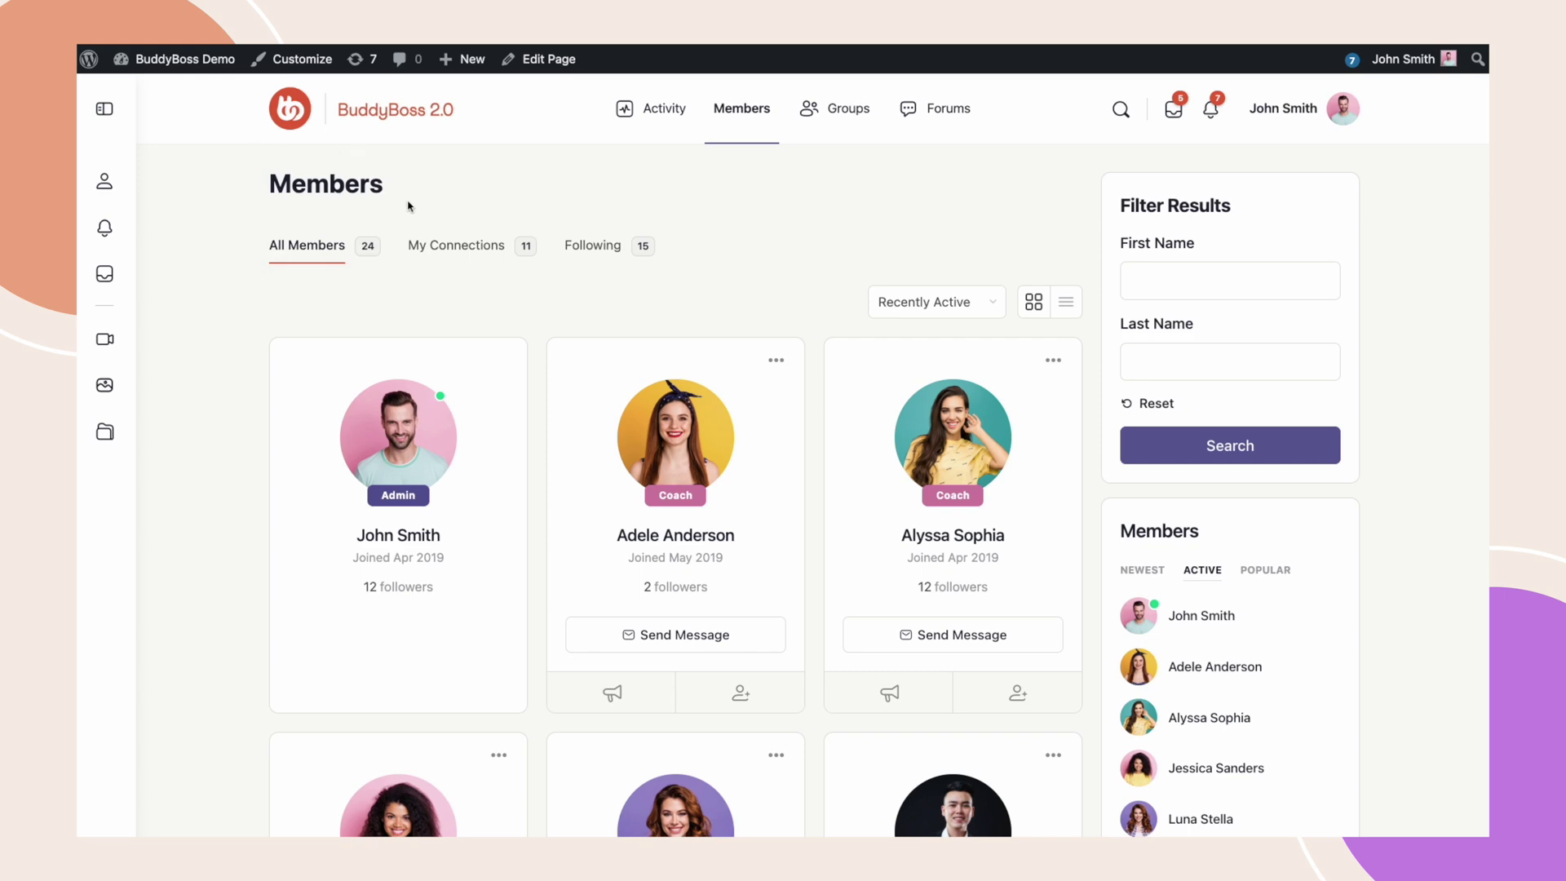
{"action": "scroll", "coordinate": [676, 456], "scroll_direction": "down", "scroll_amount": 1}
{"action": "scroll", "coordinate": [675, 456], "scroll_direction": "down", "scroll_amount": 1}
{"action": "scroll", "coordinate": [759, 526], "scroll_direction": "down", "scroll_amount": 2}
{"action": "scroll", "coordinate": [759, 526], "scroll_direction": "down", "scroll_amount": 2}
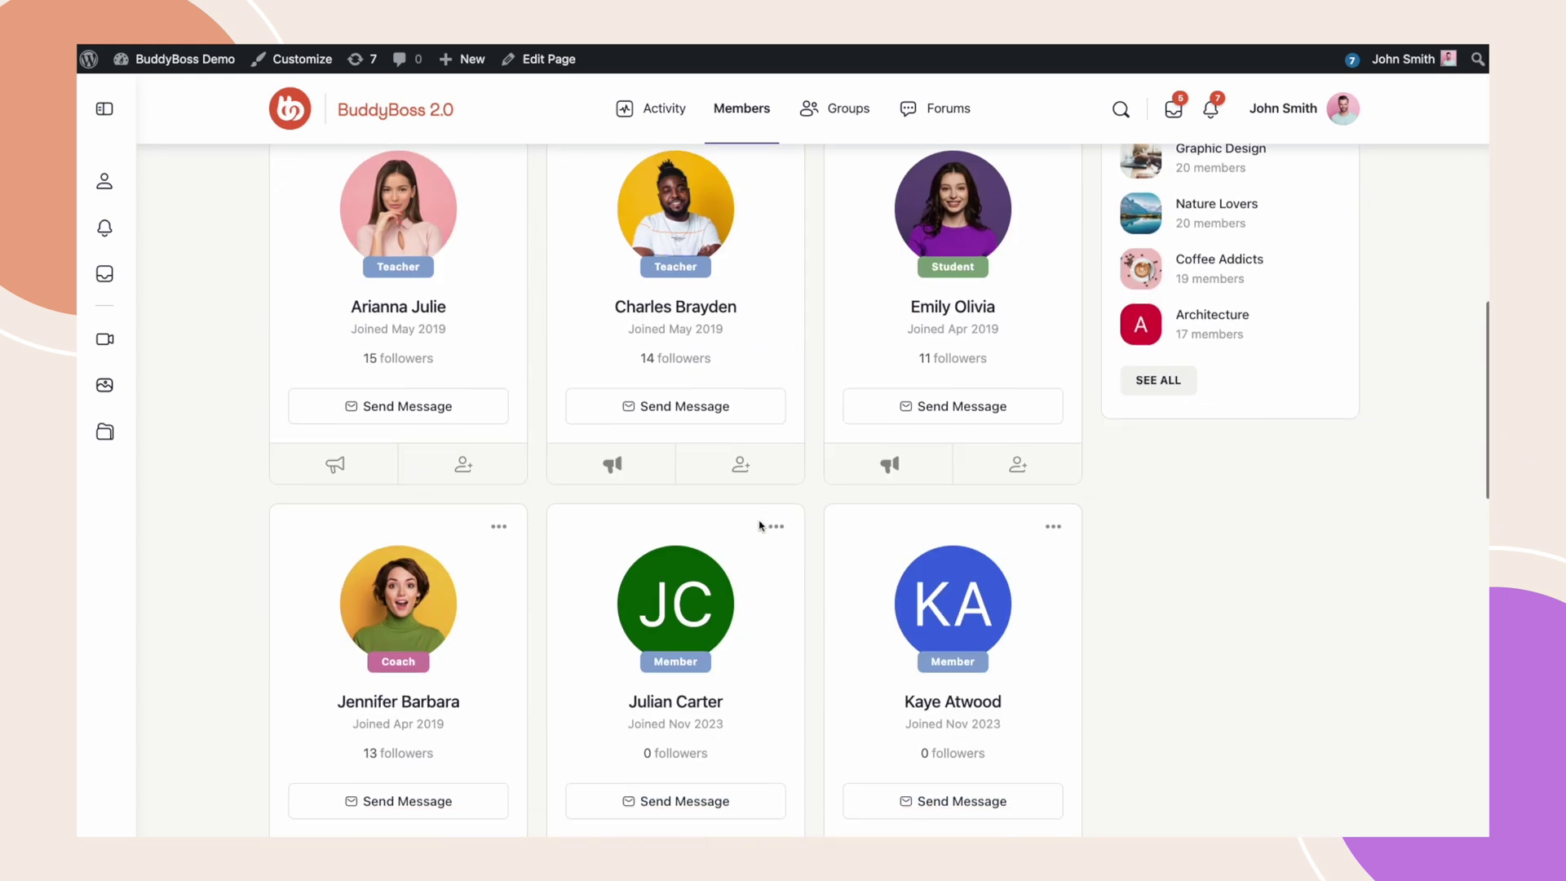
{"action": "scroll", "coordinate": [759, 527], "scroll_direction": "down", "scroll_amount": 2}
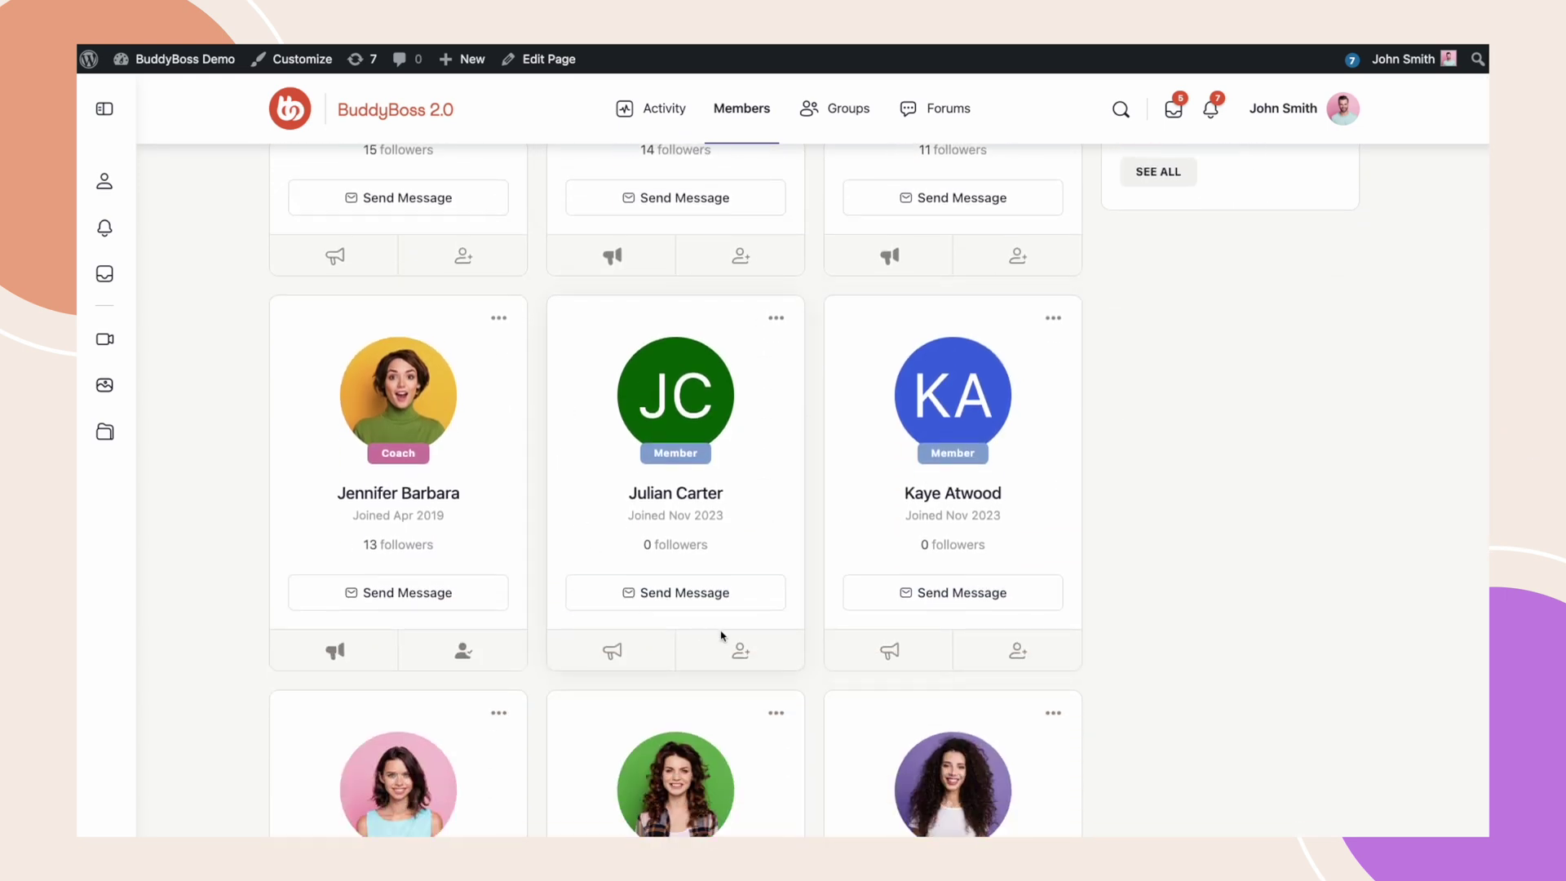
{"action": "scroll", "coordinate": [722, 635], "scroll_direction": "down", "scroll_amount": 2}
{"action": "scroll", "coordinate": [722, 633], "scroll_direction": "down", "scroll_amount": 3}
{"action": "scroll", "coordinate": [722, 636], "scroll_direction": "down", "scroll_amount": 3}
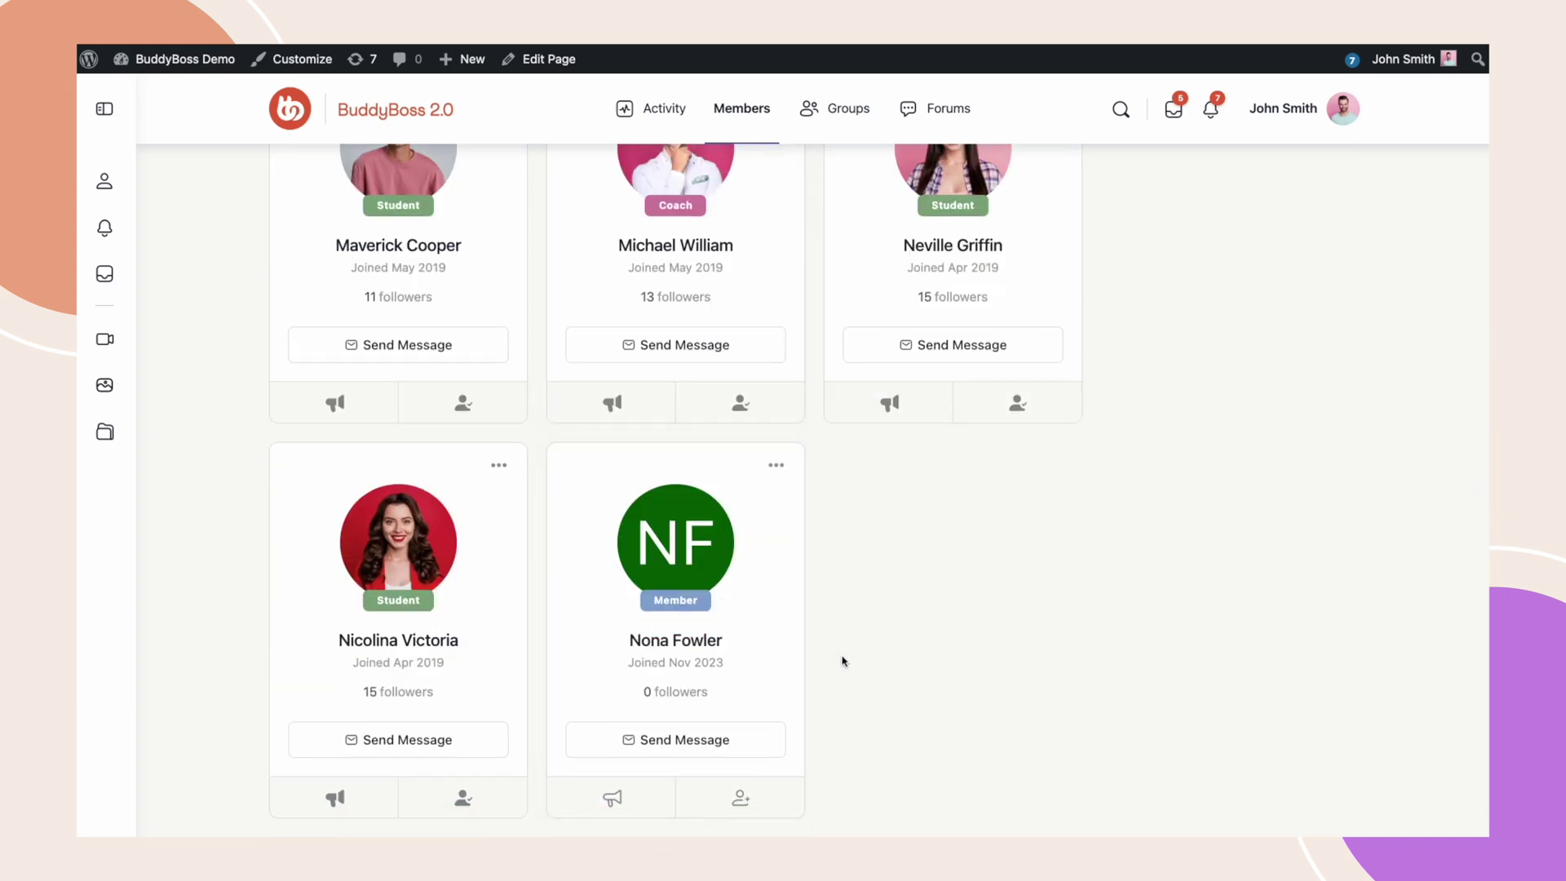
{"action": "scroll", "coordinate": [842, 661], "scroll_direction": "up", "scroll_amount": 2}
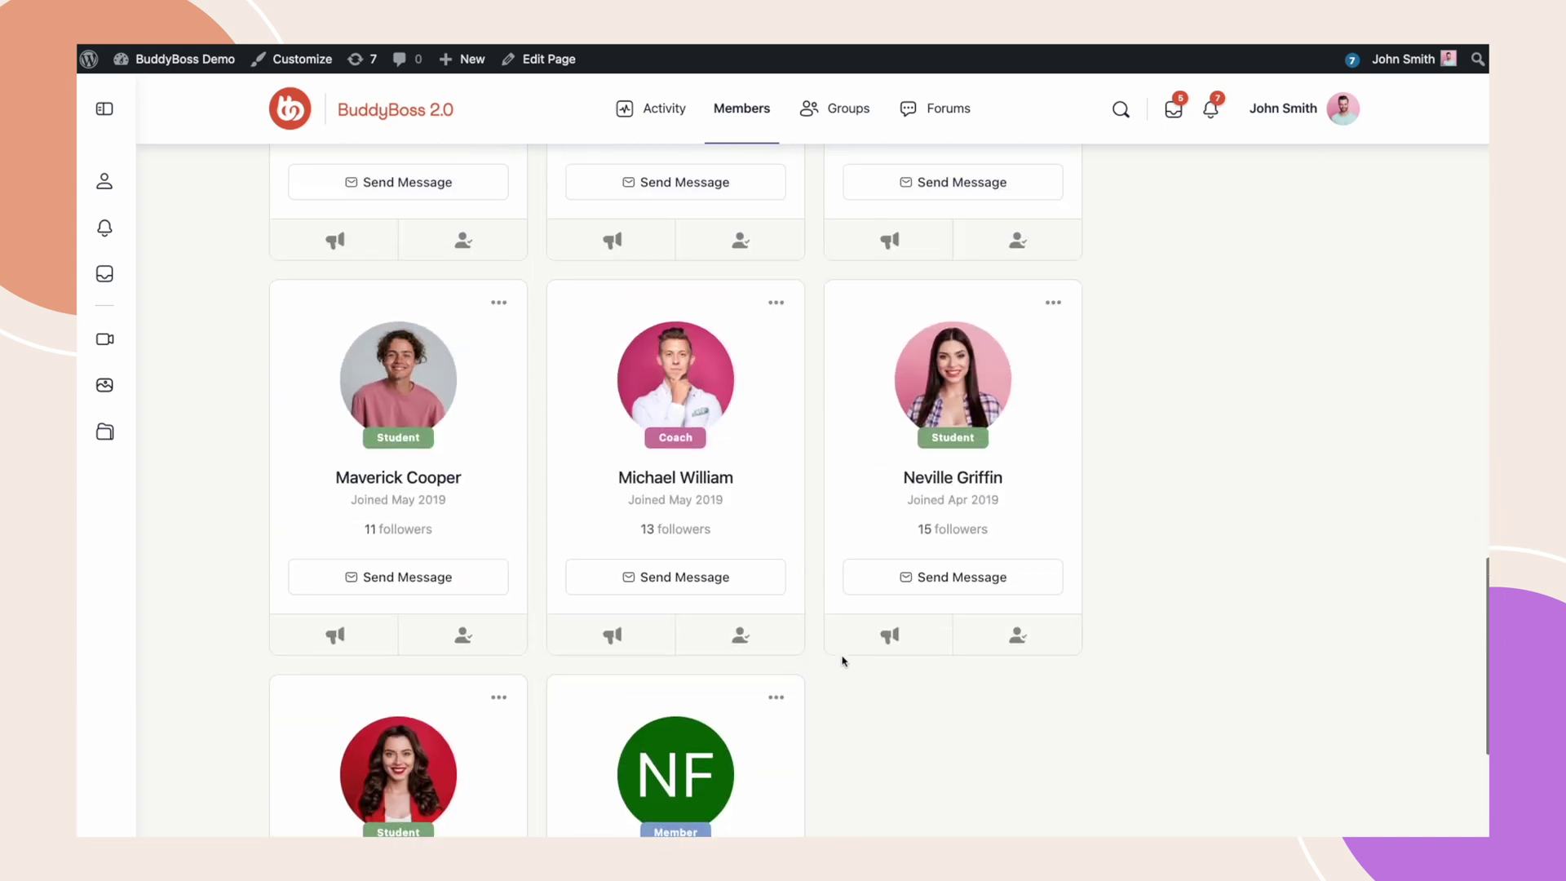
{"action": "scroll", "coordinate": [842, 662], "scroll_direction": "up", "scroll_amount": 2}
{"action": "scroll", "coordinate": [842, 661], "scroll_direction": "up", "scroll_amount": 3}
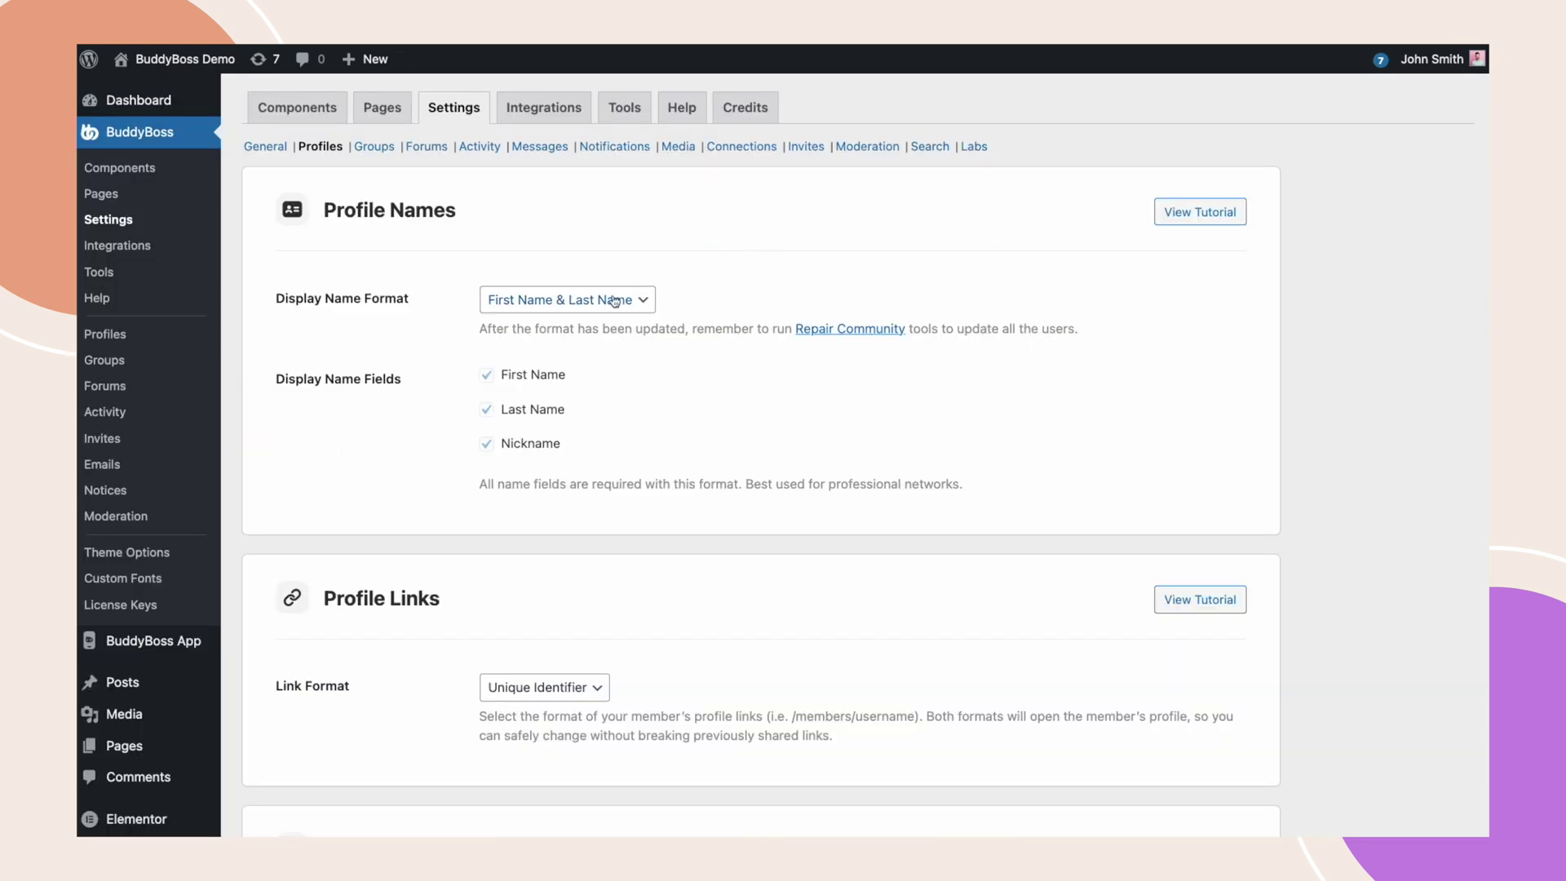
Step: Save First Name as the Display Name Format, then go to Repair Community tools
{"action": "left_click", "coordinate": [609, 300]}
{"action": "left_click", "coordinate": [577, 281]}
{"action": "scroll", "coordinate": [545, 540], "scroll_direction": "down", "scroll_amount": 3}
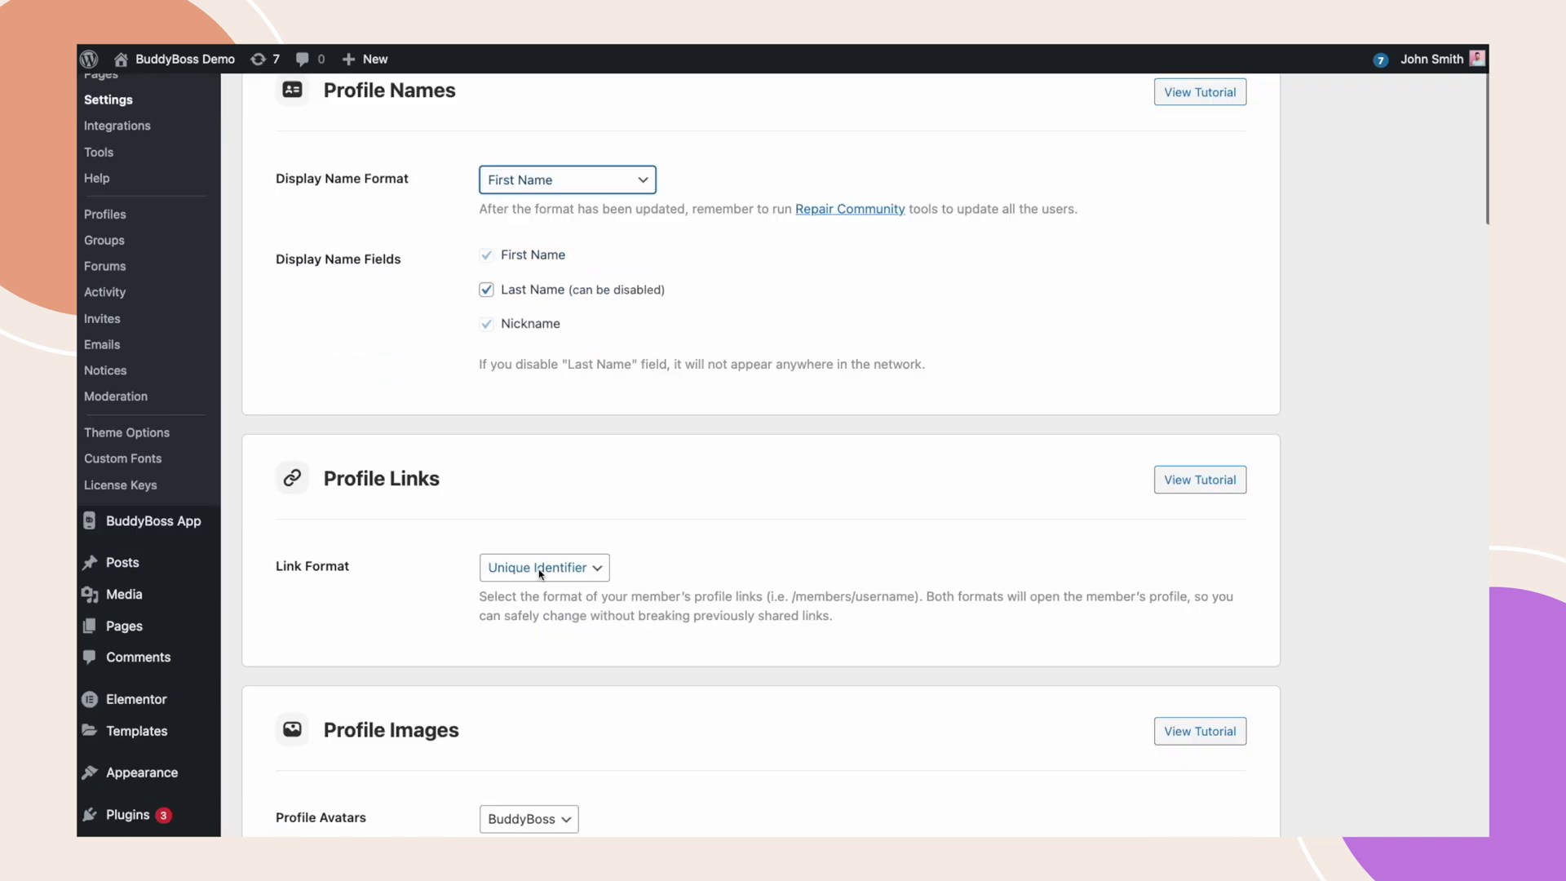
{"action": "scroll", "coordinate": [535, 577], "scroll_direction": "down", "scroll_amount": 10}
{"action": "scroll", "coordinate": [461, 622], "scroll_direction": "down", "scroll_amount": 10}
{"action": "scroll", "coordinate": [461, 622], "scroll_direction": "down", "scroll_amount": 10}
{"action": "scroll", "coordinate": [453, 630], "scroll_direction": "down", "scroll_amount": 10}
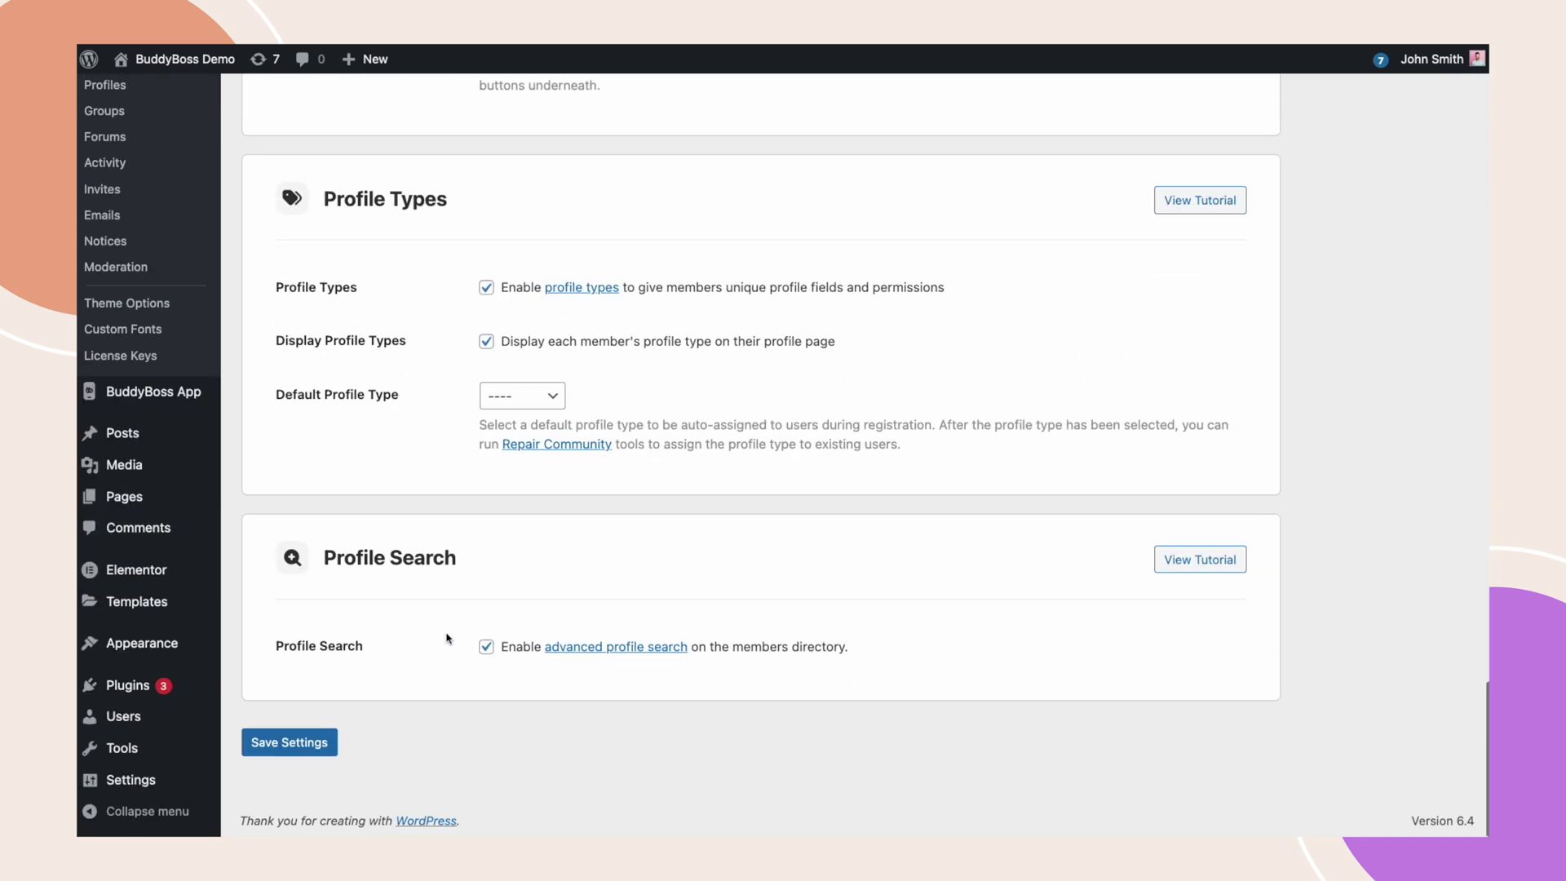
{"action": "left_click", "coordinate": [290, 743]}
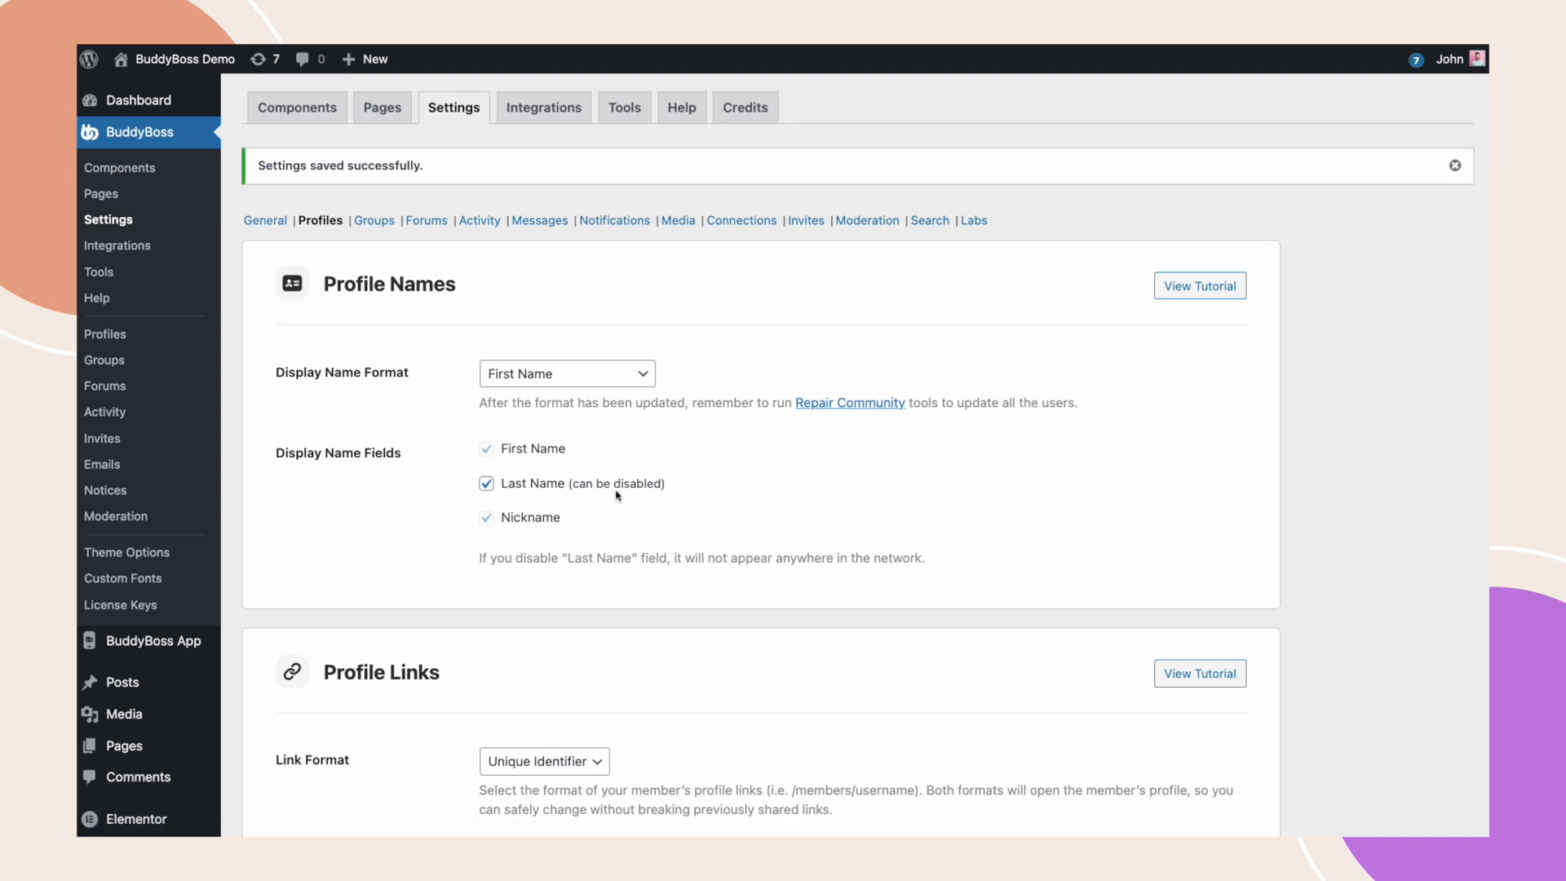
{"action": "left_click", "coordinate": [844, 409]}
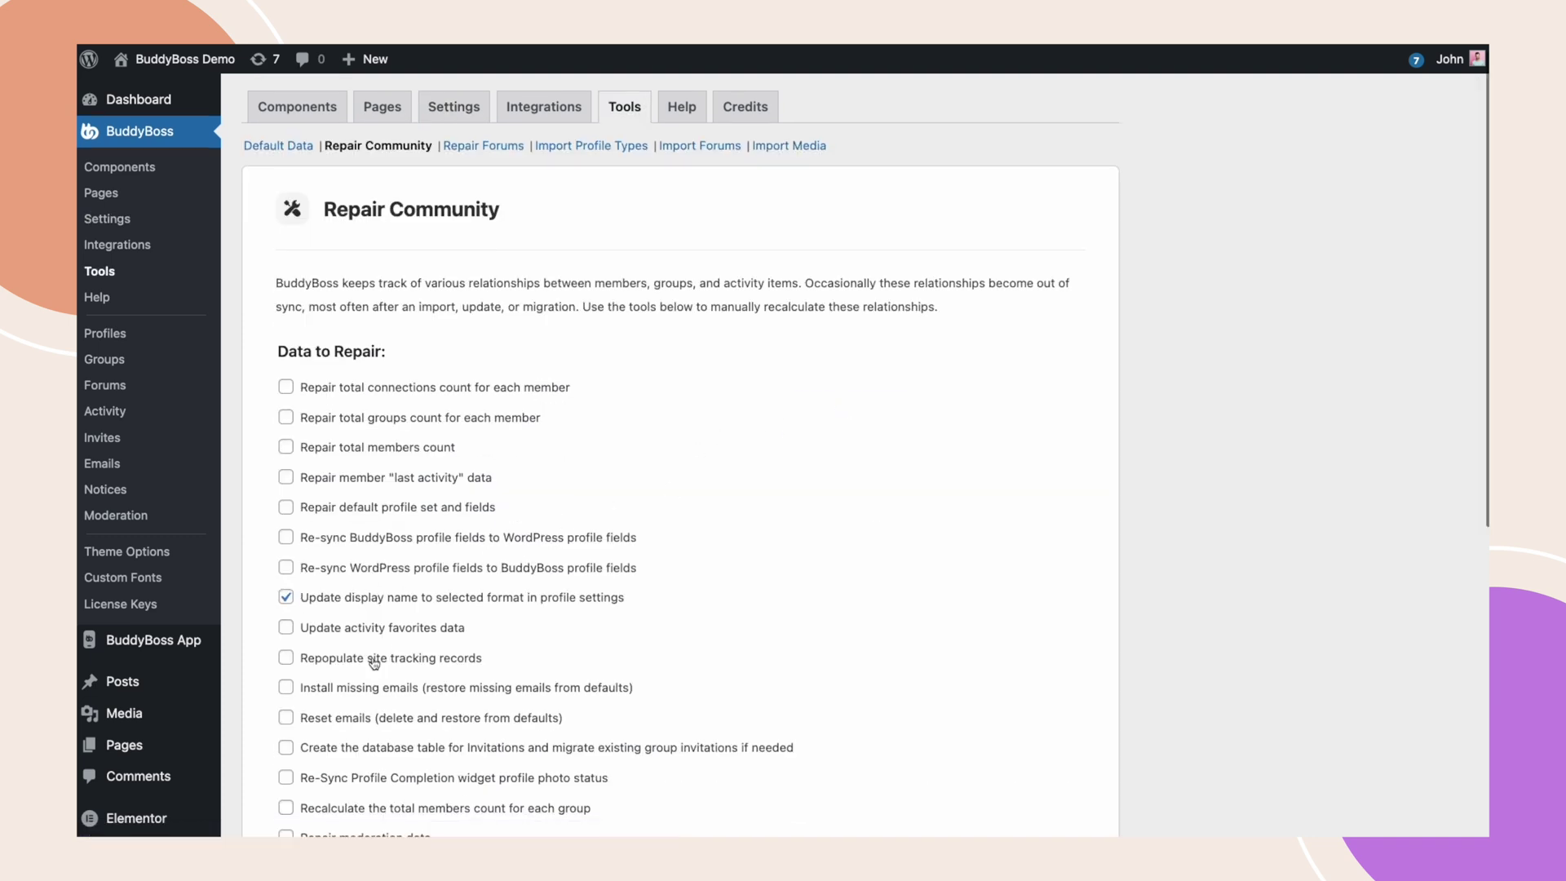
{"action": "scroll", "coordinate": [370, 657], "scroll_direction": "down", "scroll_amount": 5}
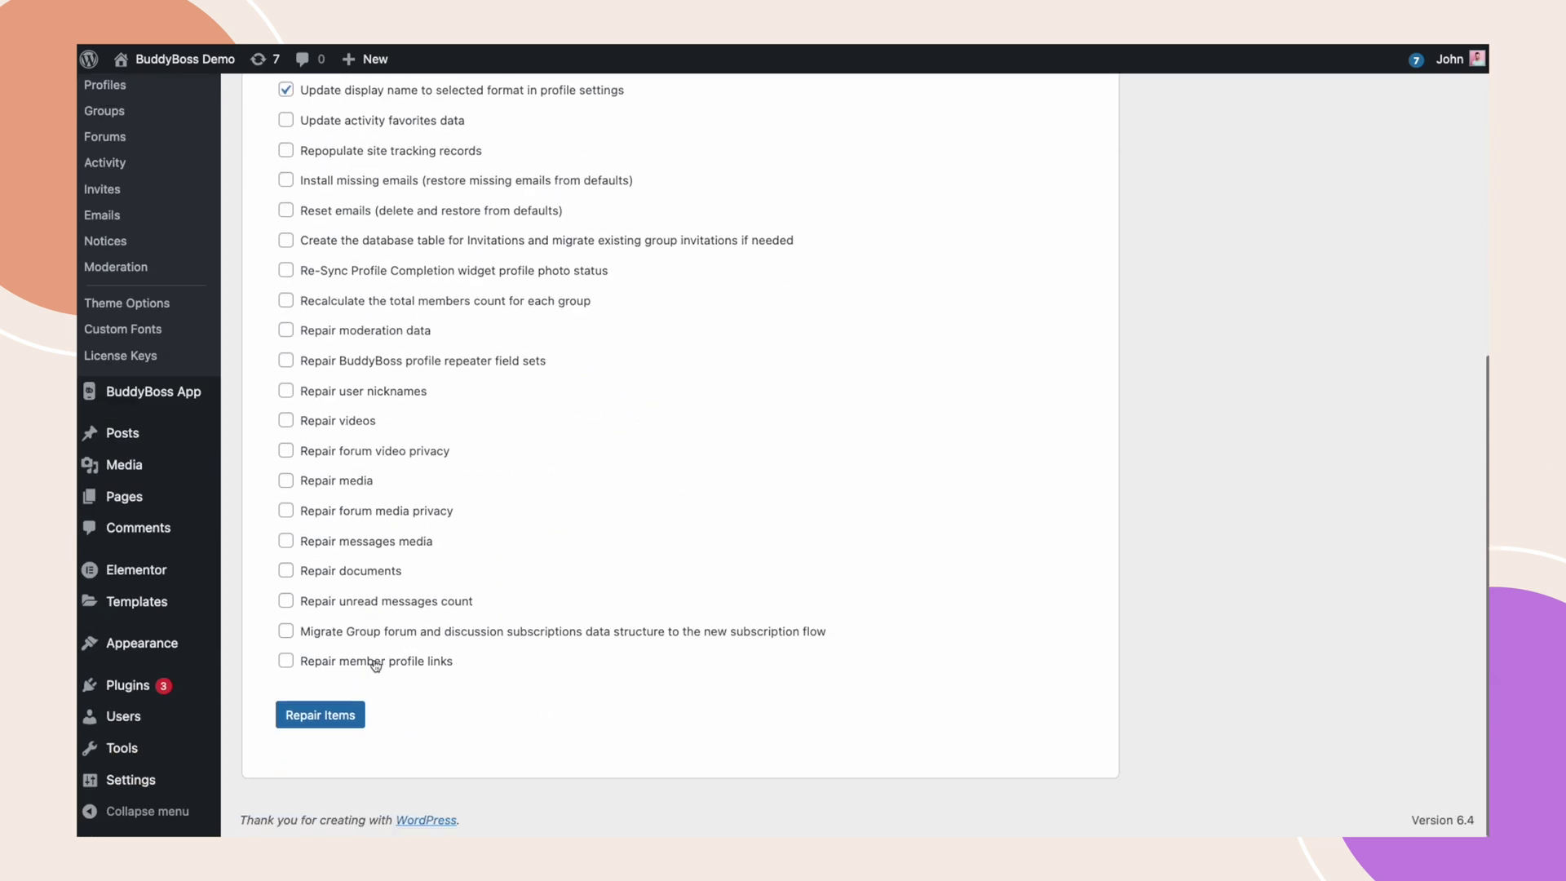
Step: Run Repair Items with 'Update display name to selected format' checked
{"action": "left_click", "coordinate": [327, 720]}
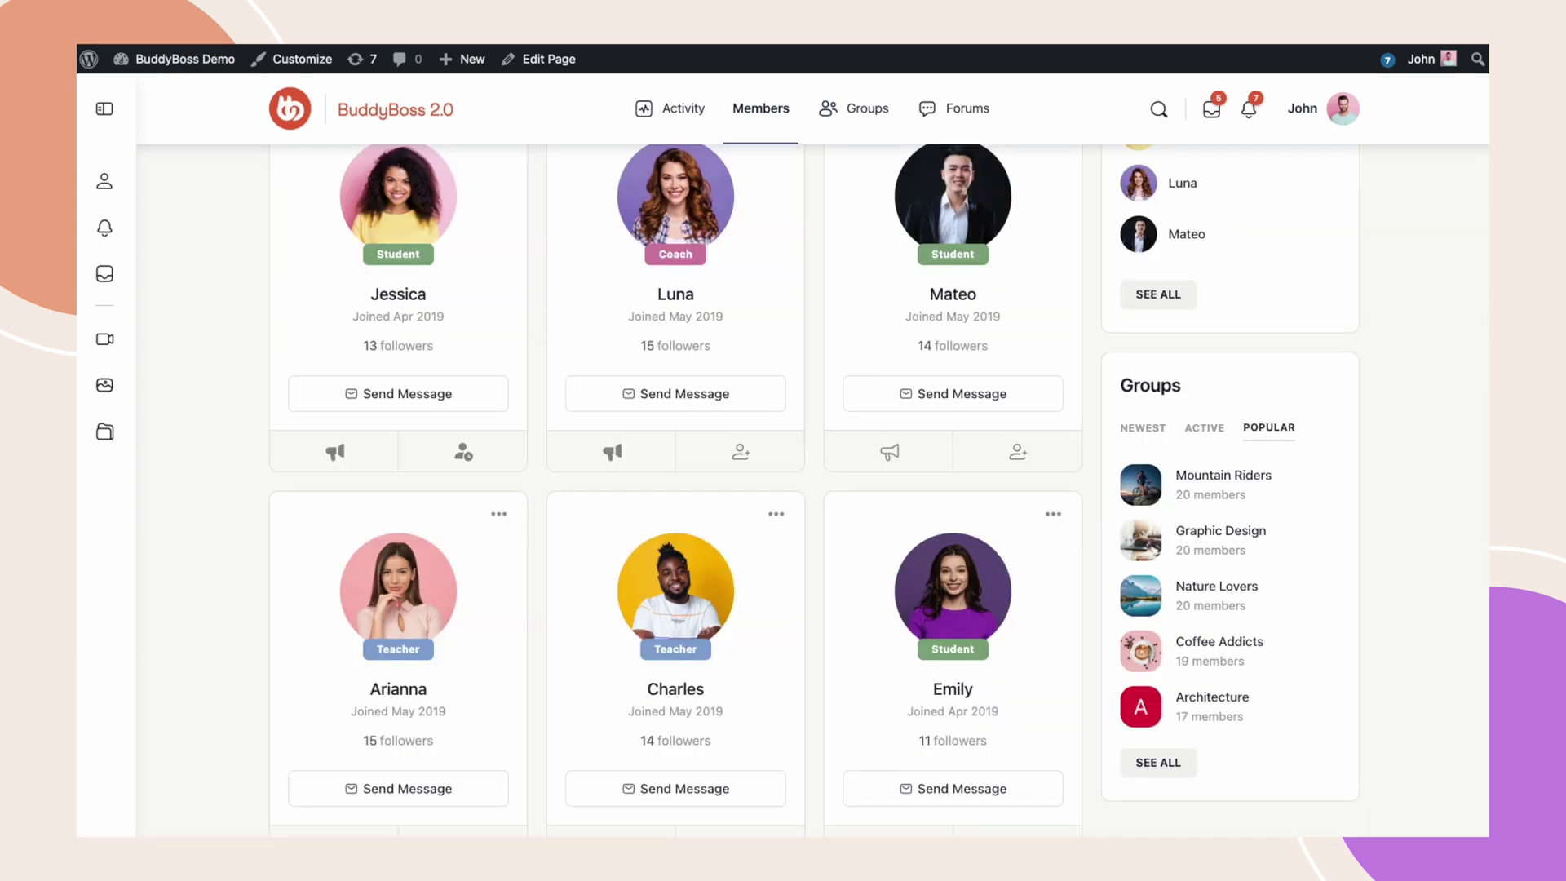
{"action": "scroll", "coordinate": [619, 367], "scroll_direction": "down", "scroll_amount": 5}
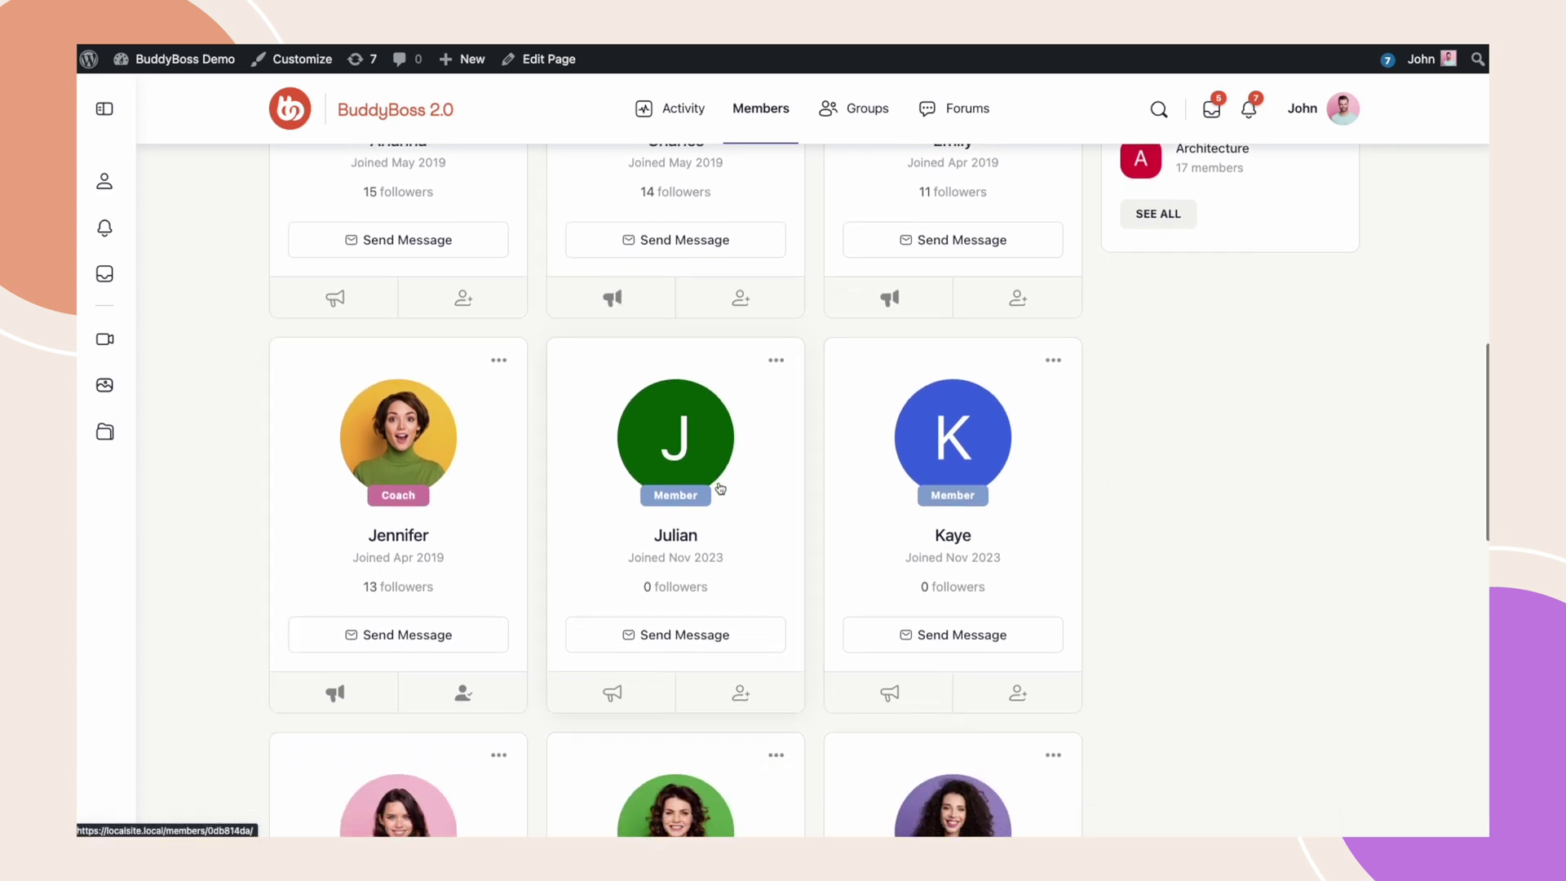
{"action": "scroll", "coordinate": [718, 487], "scroll_direction": "down", "scroll_amount": 5}
{"action": "scroll", "coordinate": [720, 487], "scroll_direction": "down", "scroll_amount": 3}
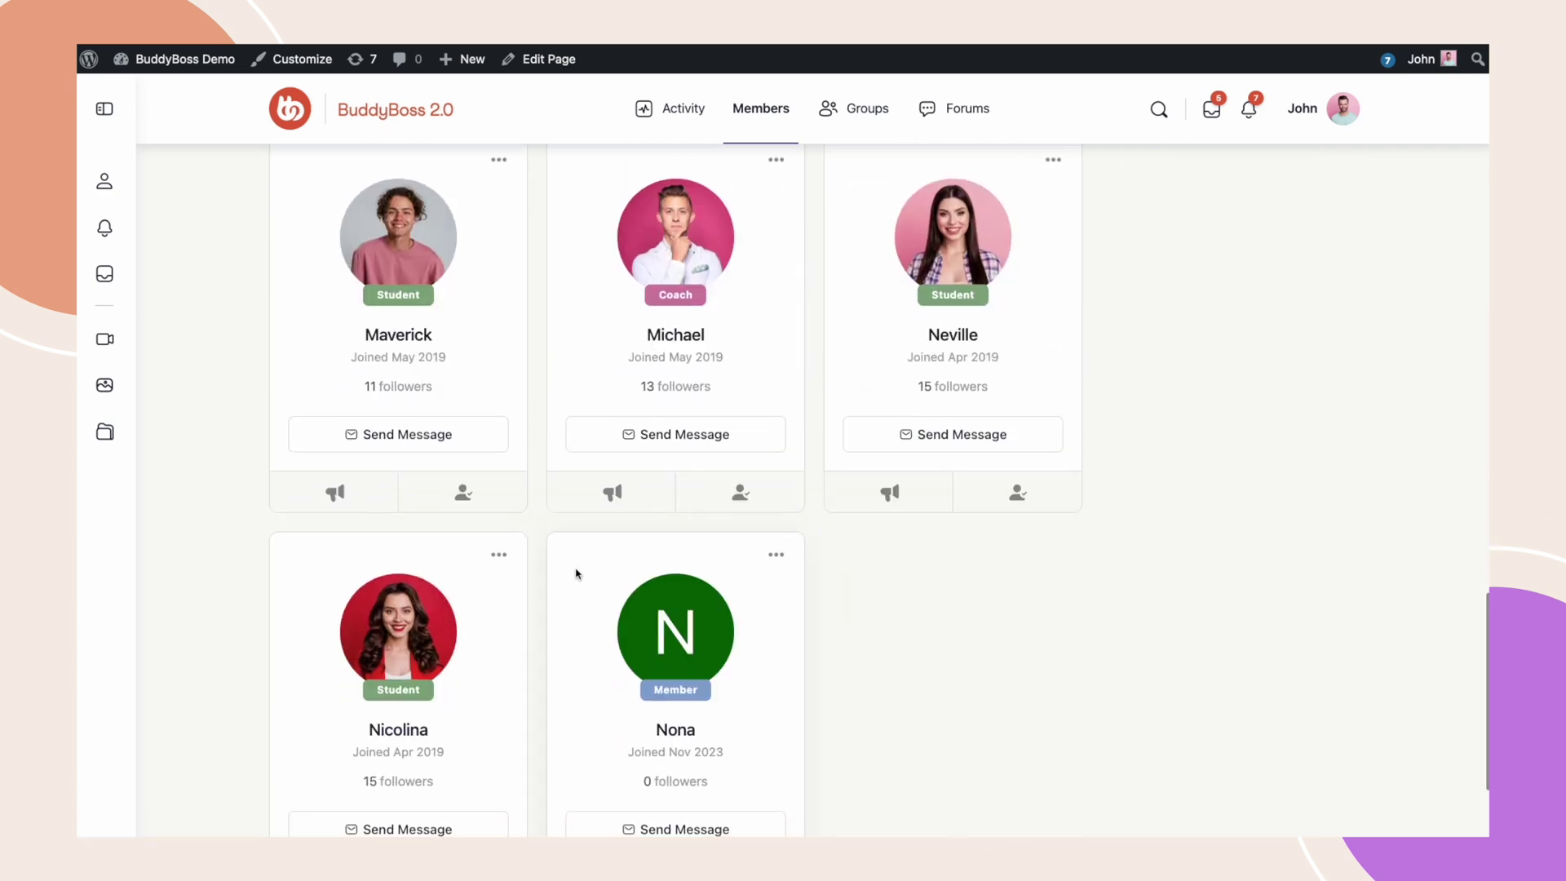
{"action": "scroll", "coordinate": [717, 535], "scroll_direction": "up", "scroll_amount": 10}
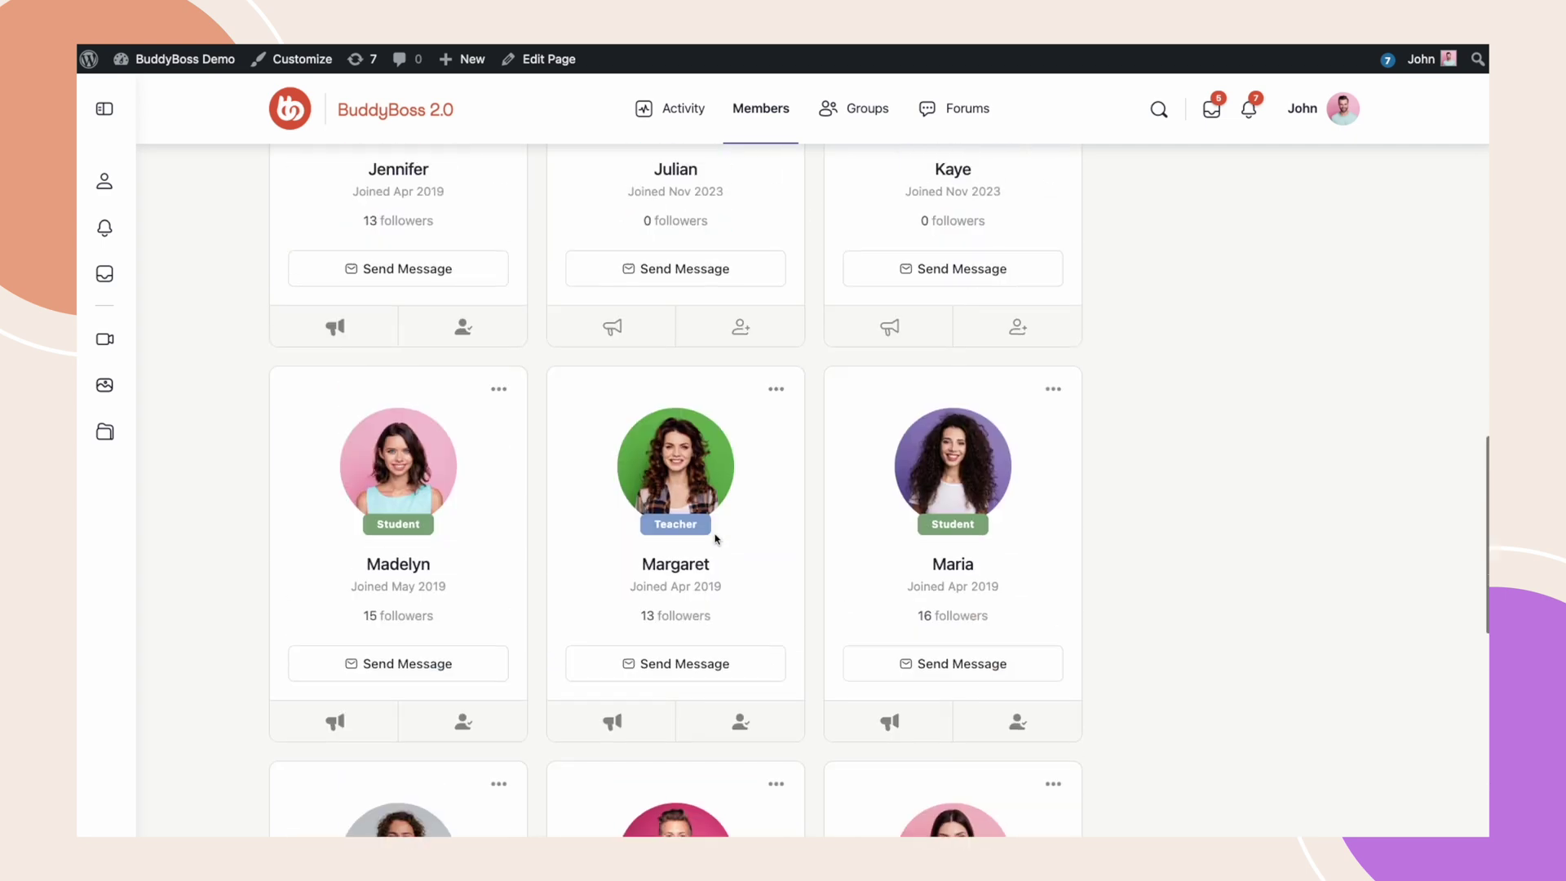
{"action": "scroll", "coordinate": [716, 539], "scroll_direction": "up", "scroll_amount": 3}
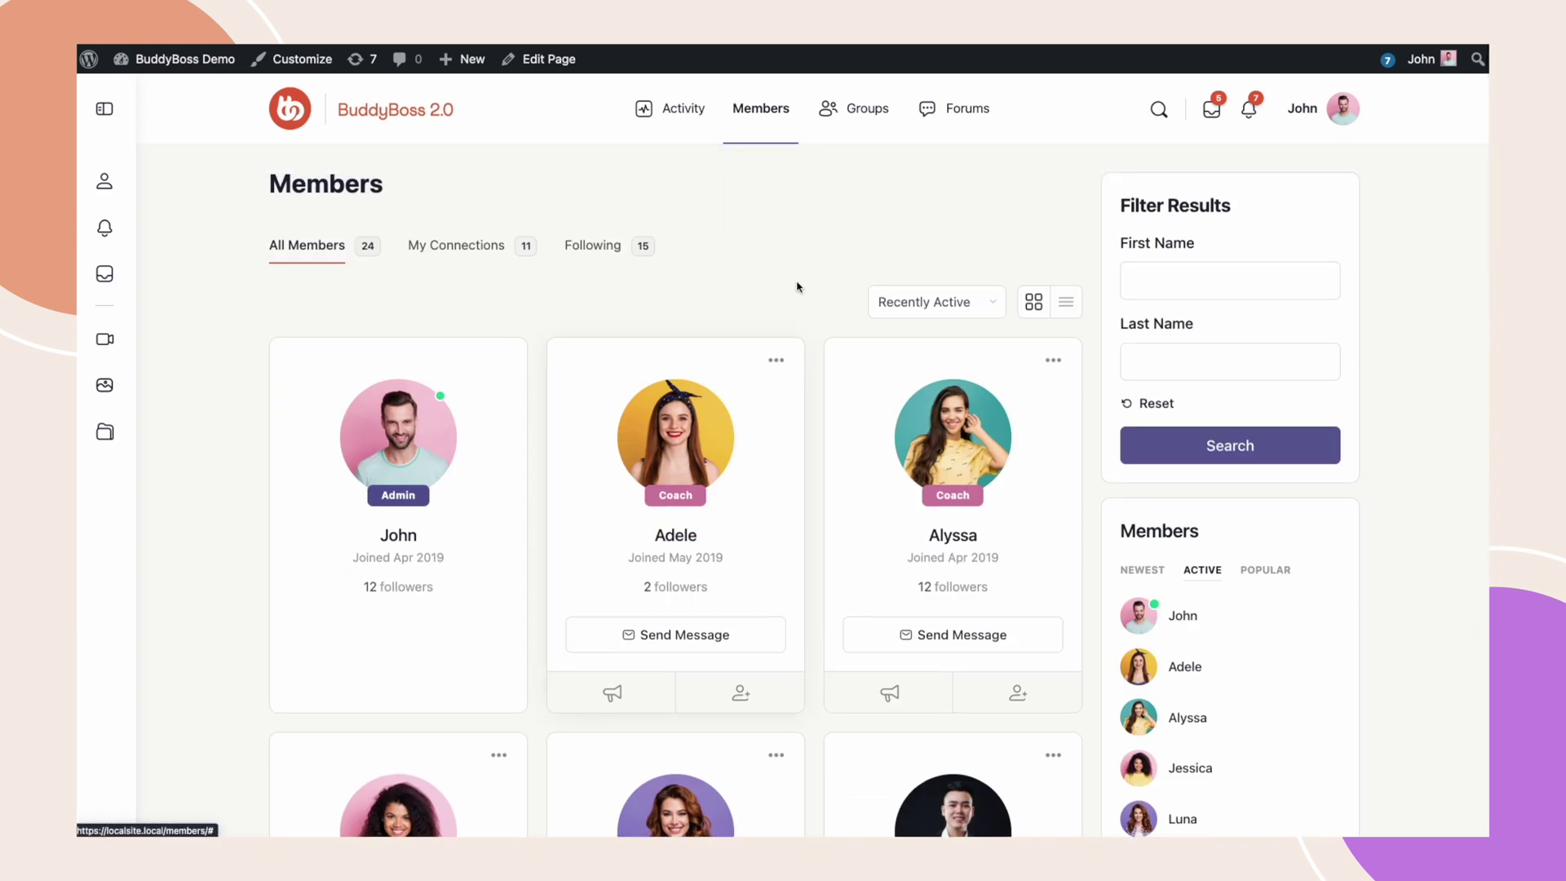
Step: Check Julian's, Kaye's and Nona's single-letter avatars in Members, then go to Groups
{"action": "left_click", "coordinate": [857, 120]}
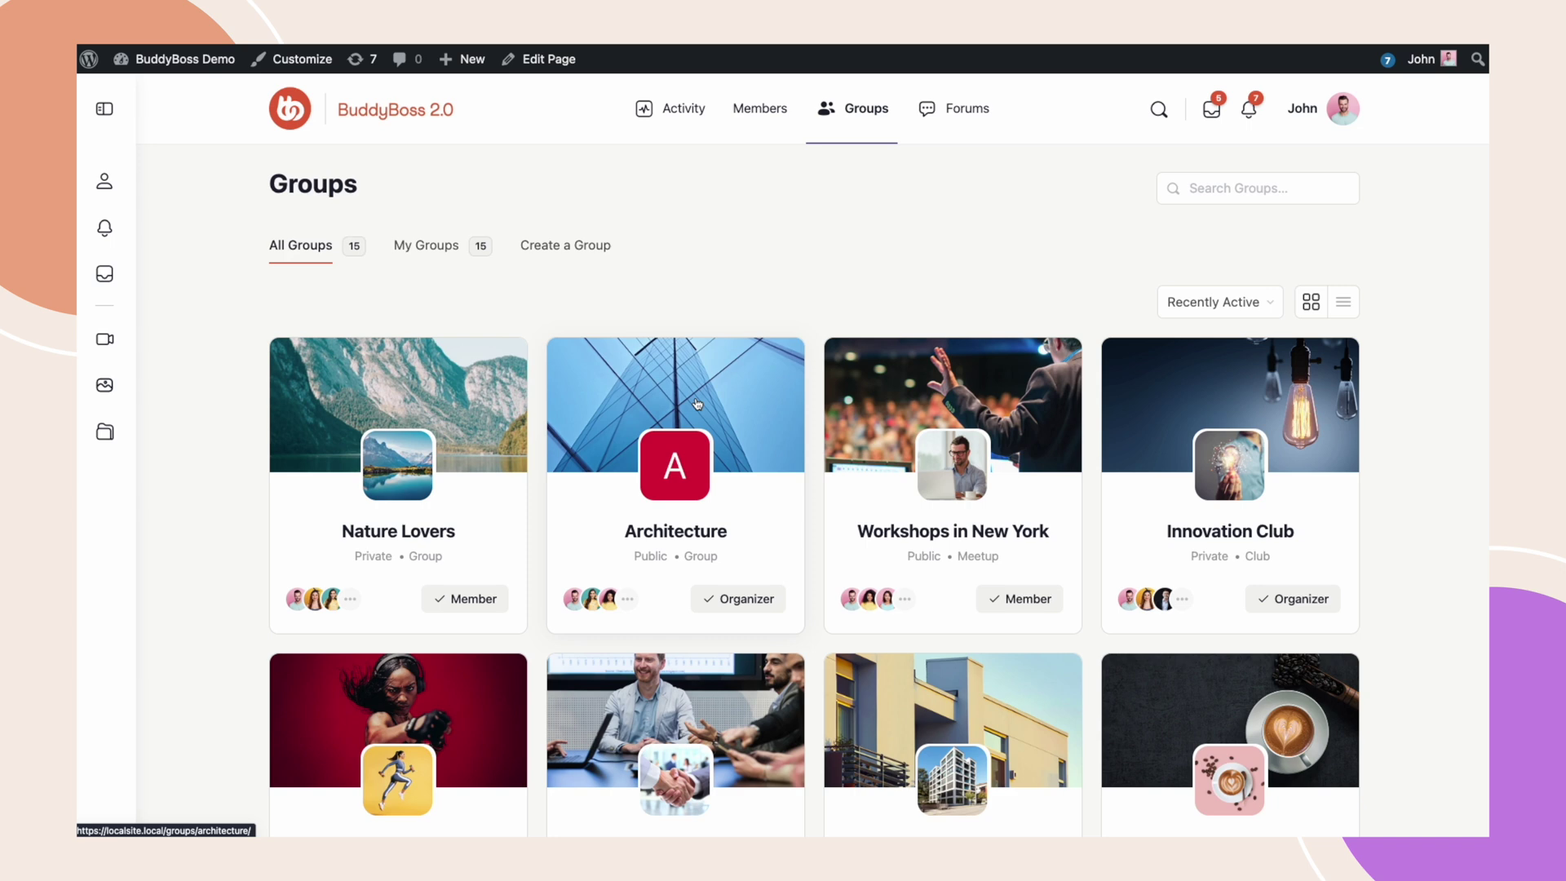
Step: Go back to the Members directory to see Julian's and Kaye's single-letter avatars
{"action": "left_click", "coordinate": [766, 109]}
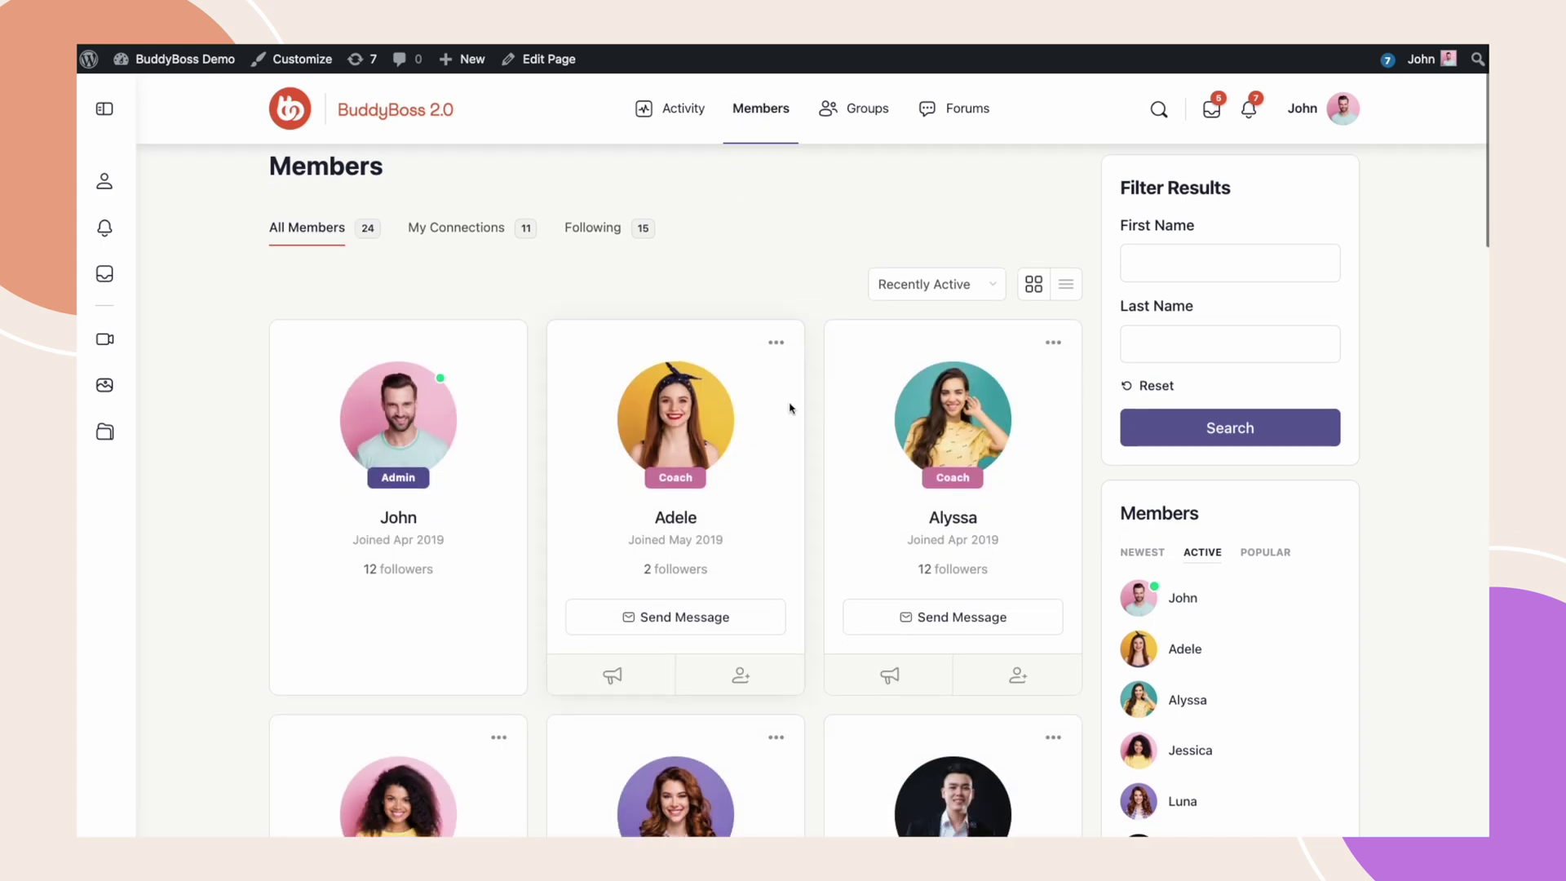
{"action": "scroll", "coordinate": [790, 407], "scroll_direction": "down", "scroll_amount": 5}
{"action": "scroll", "coordinate": [790, 407], "scroll_direction": "down", "scroll_amount": 5}
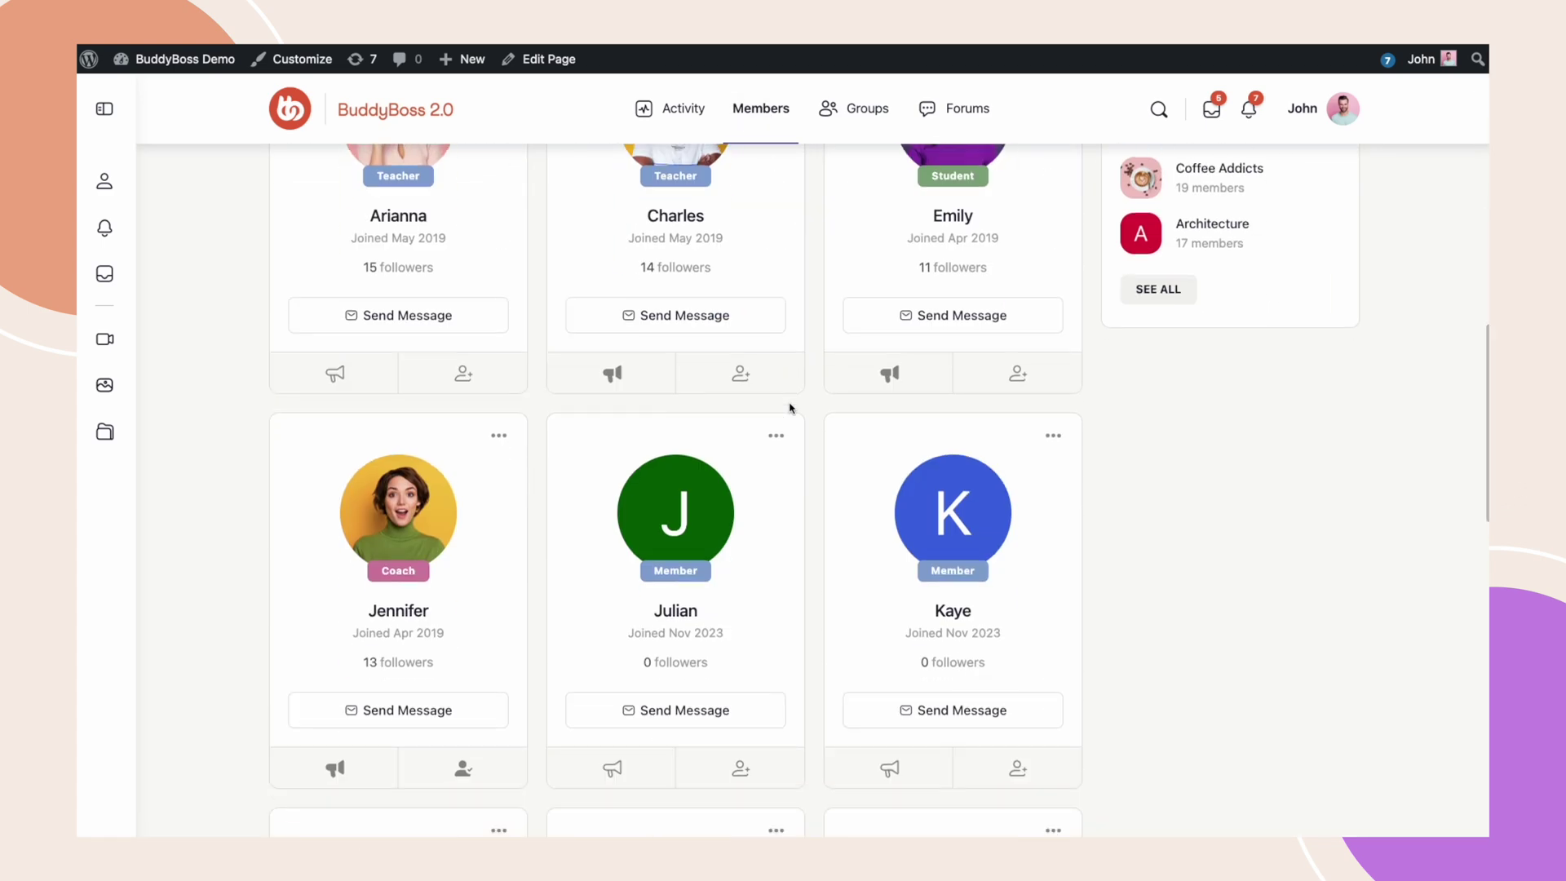
{"action": "scroll", "coordinate": [791, 407], "scroll_direction": "down", "scroll_amount": 1}
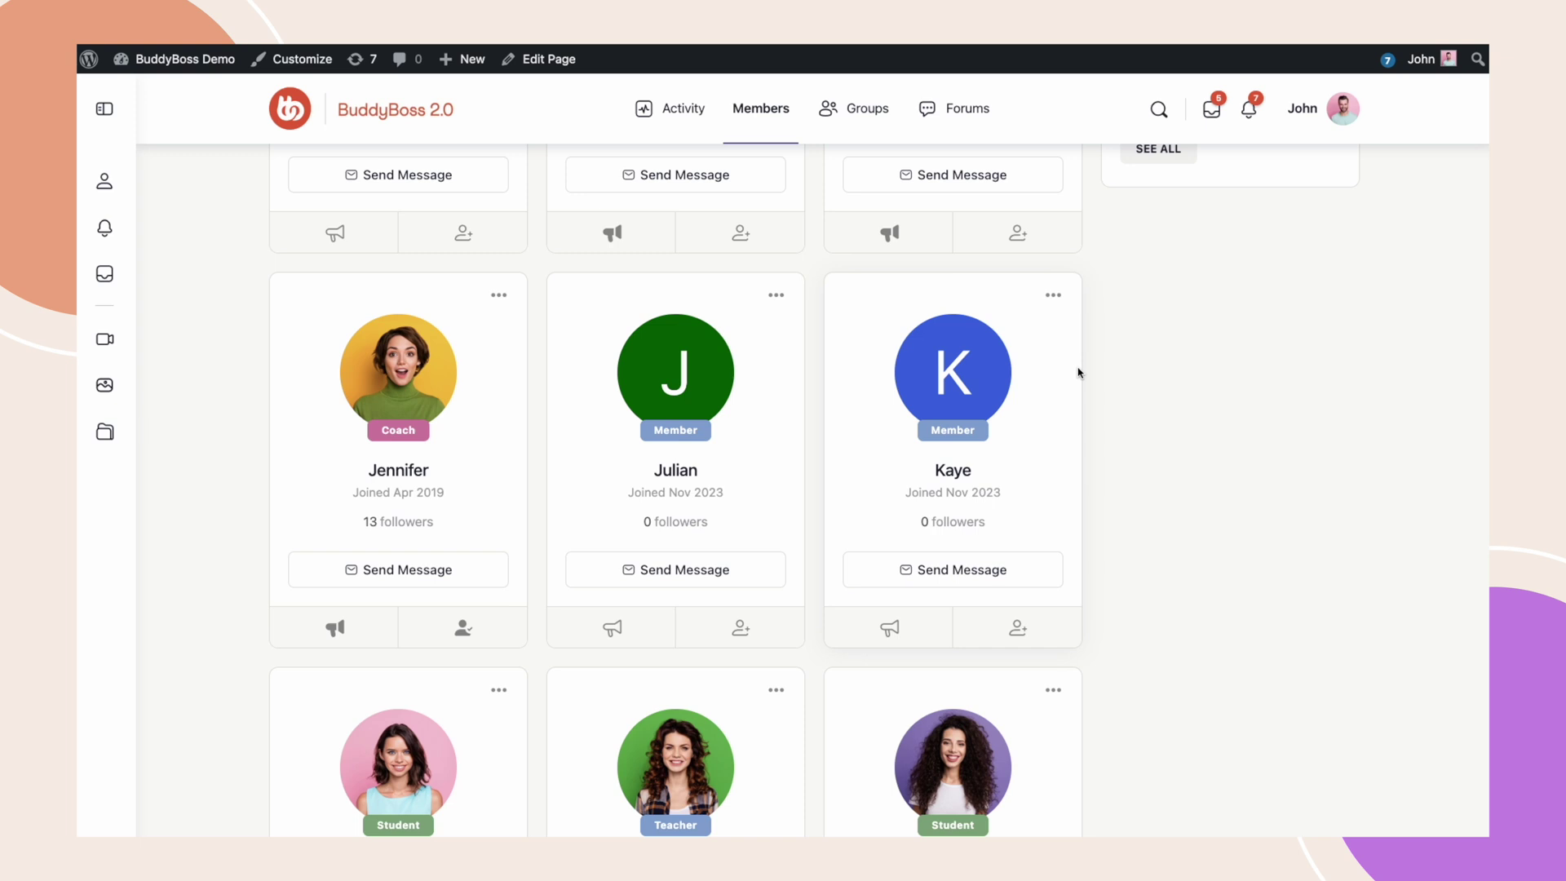